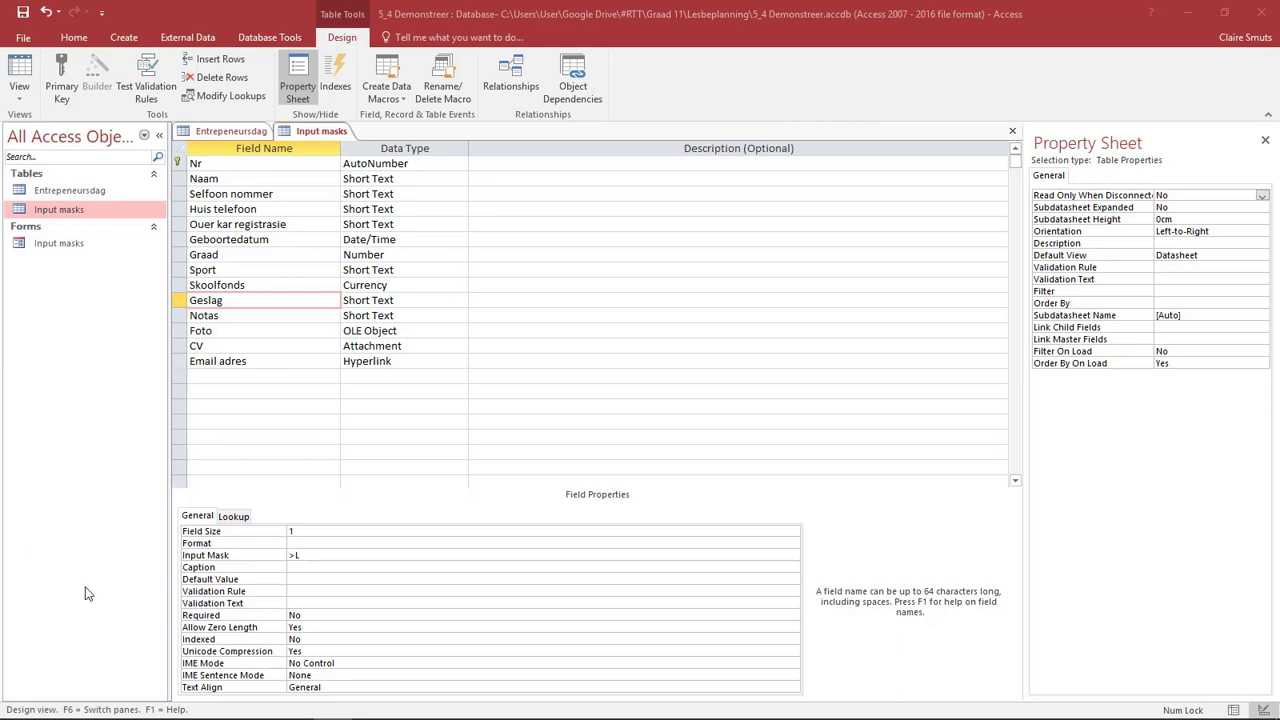
- Set the Geslag field's validation rule to "M" Or "V", then save the table and show it in Datasheet view
click(286, 591)
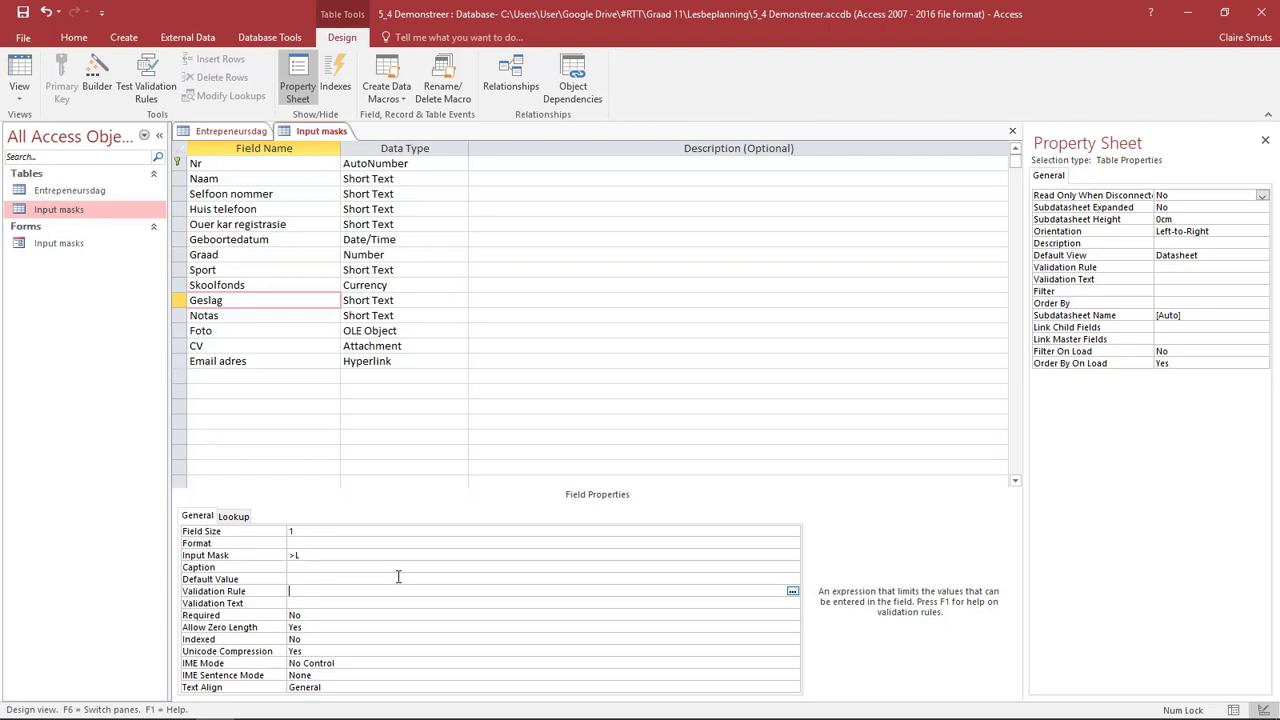
text("M)
text(" Or "V")
click(19, 75)
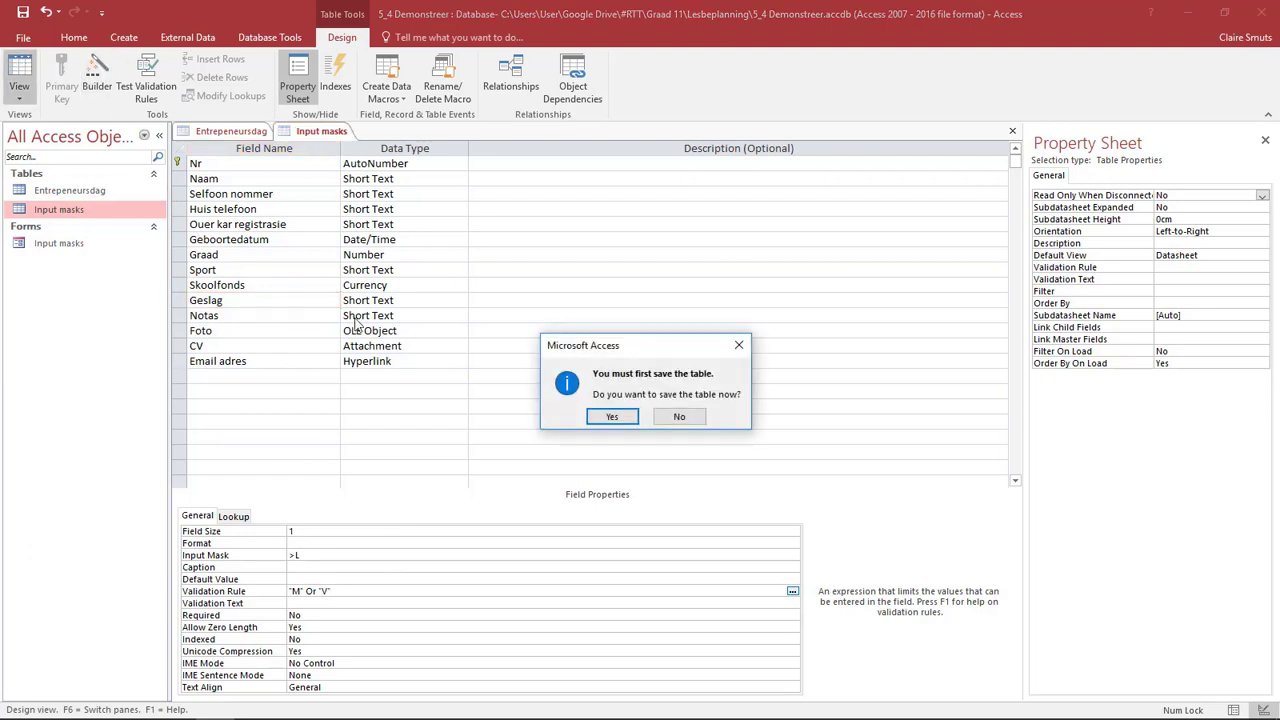
click(611, 416)
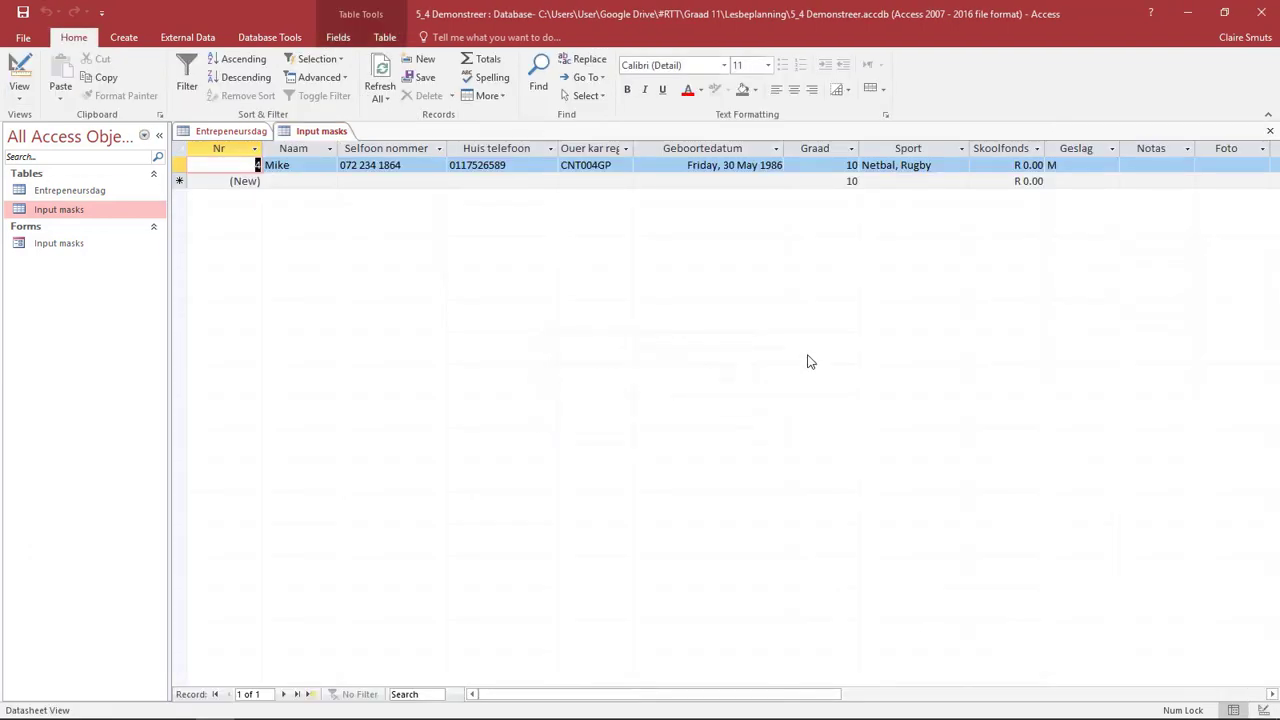
- Test the validation rule by trying to enter X as the existing record's Geslag value
click(1063, 166)
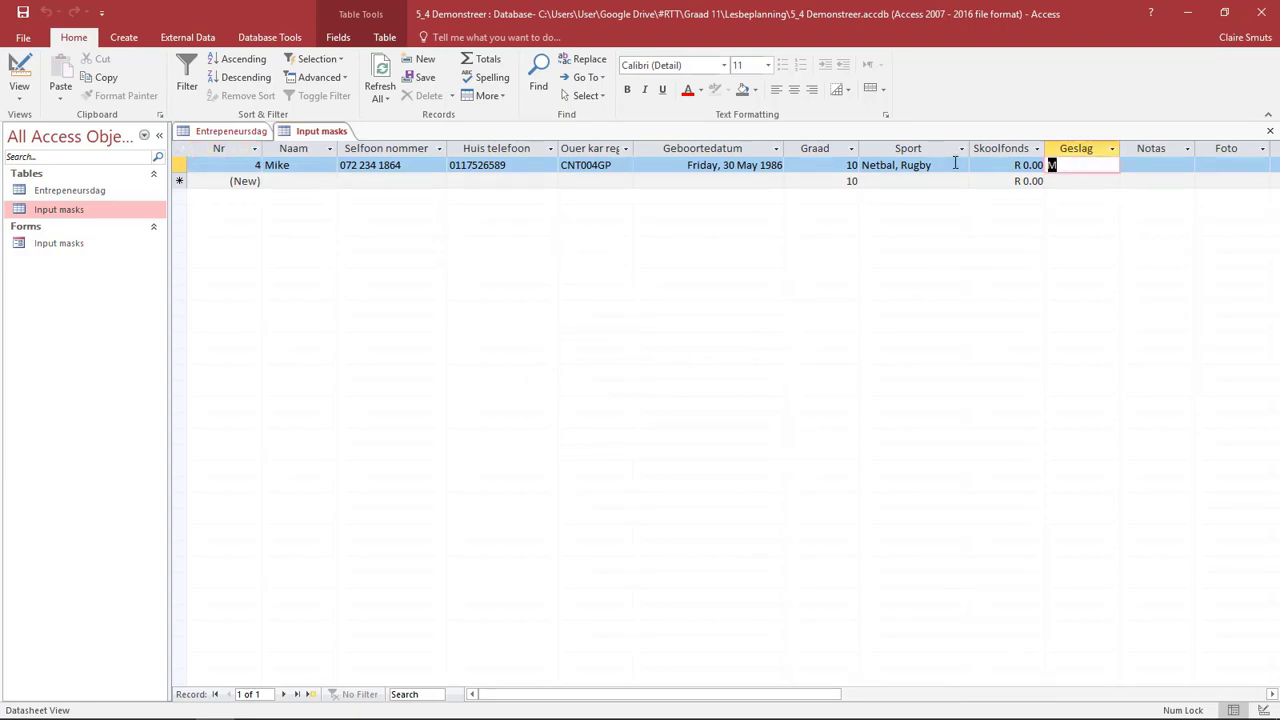
text(M)
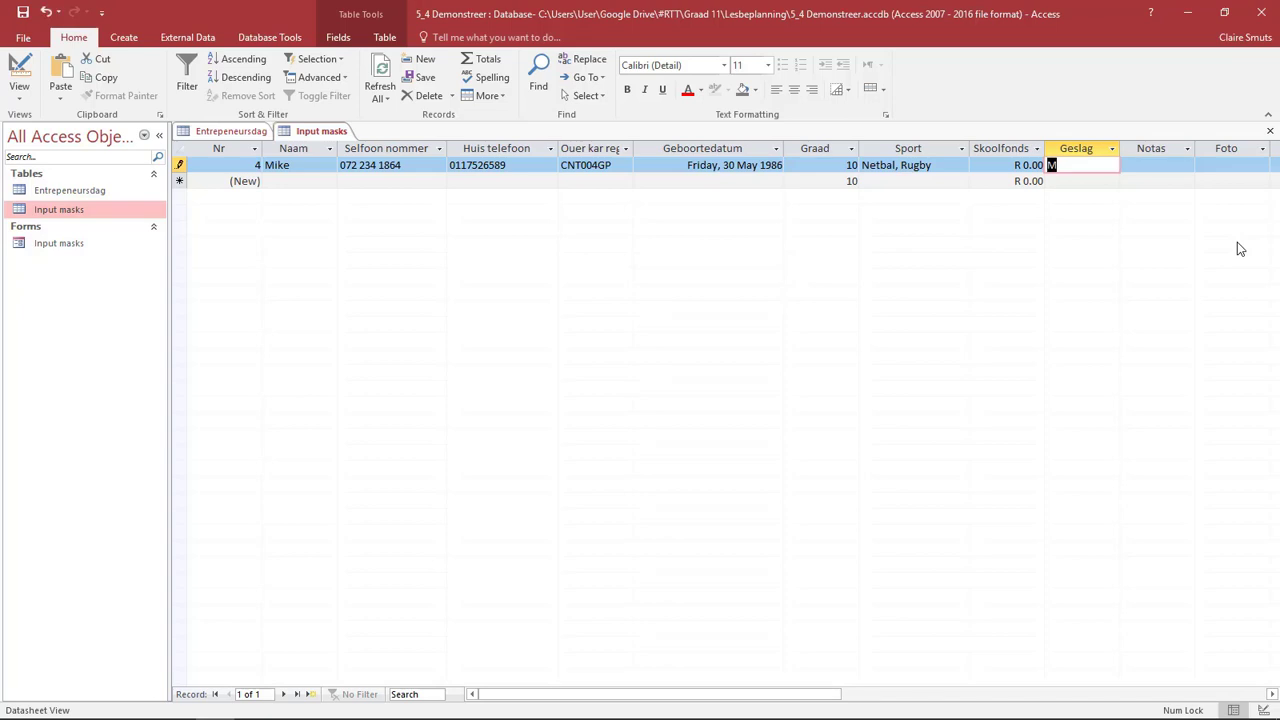
key(BackSpace)
text(X)
key(Return)
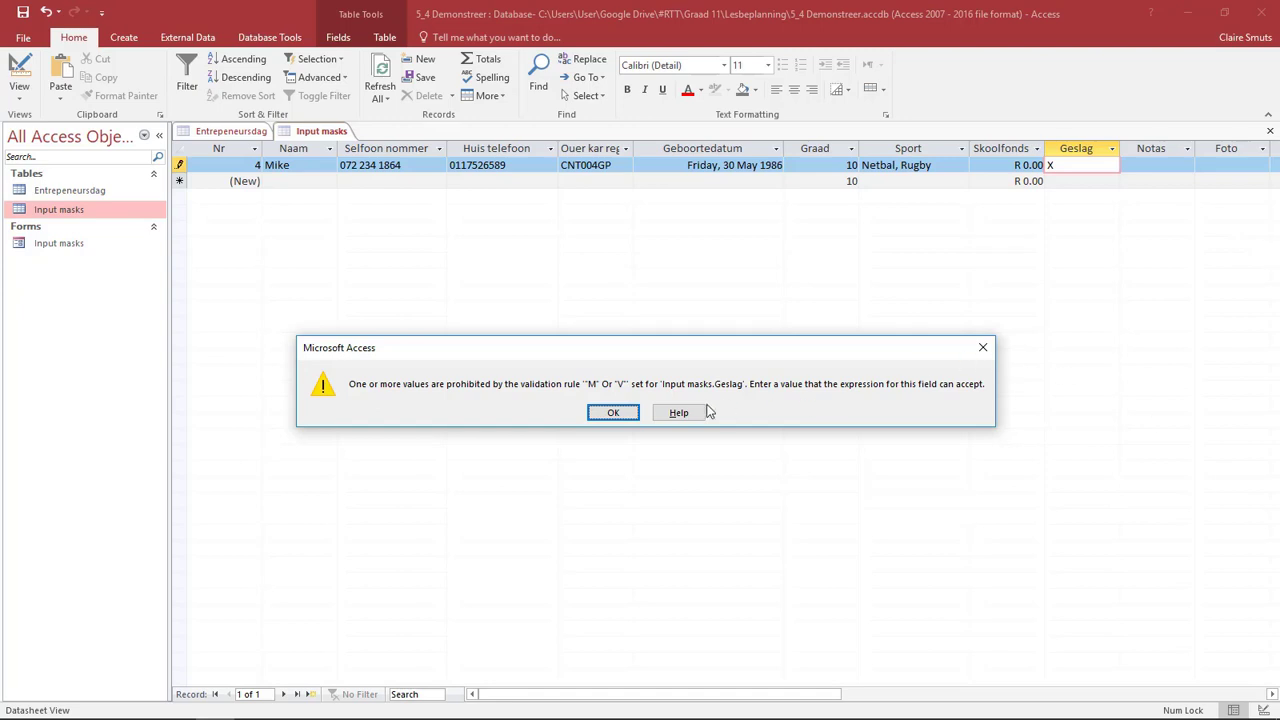
click(613, 412)
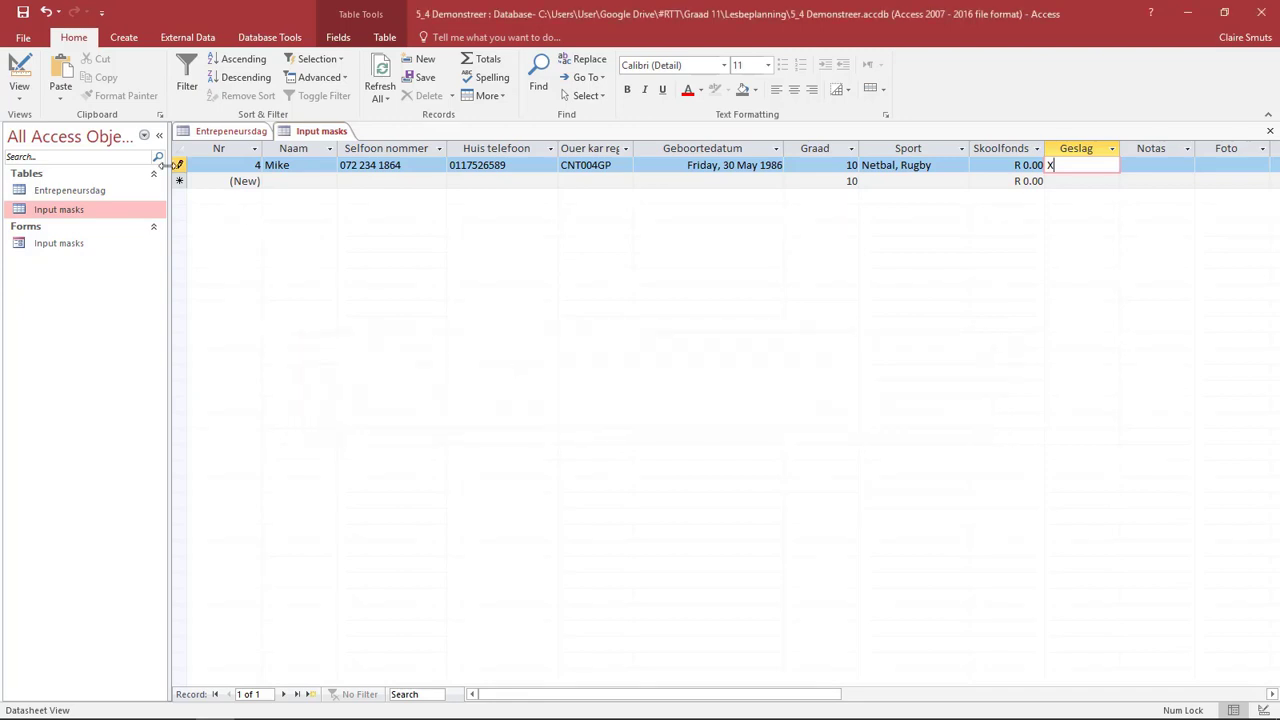
- Undo the X entry in Geslag and return the table to Design view
click(19, 90)
click(55, 165)
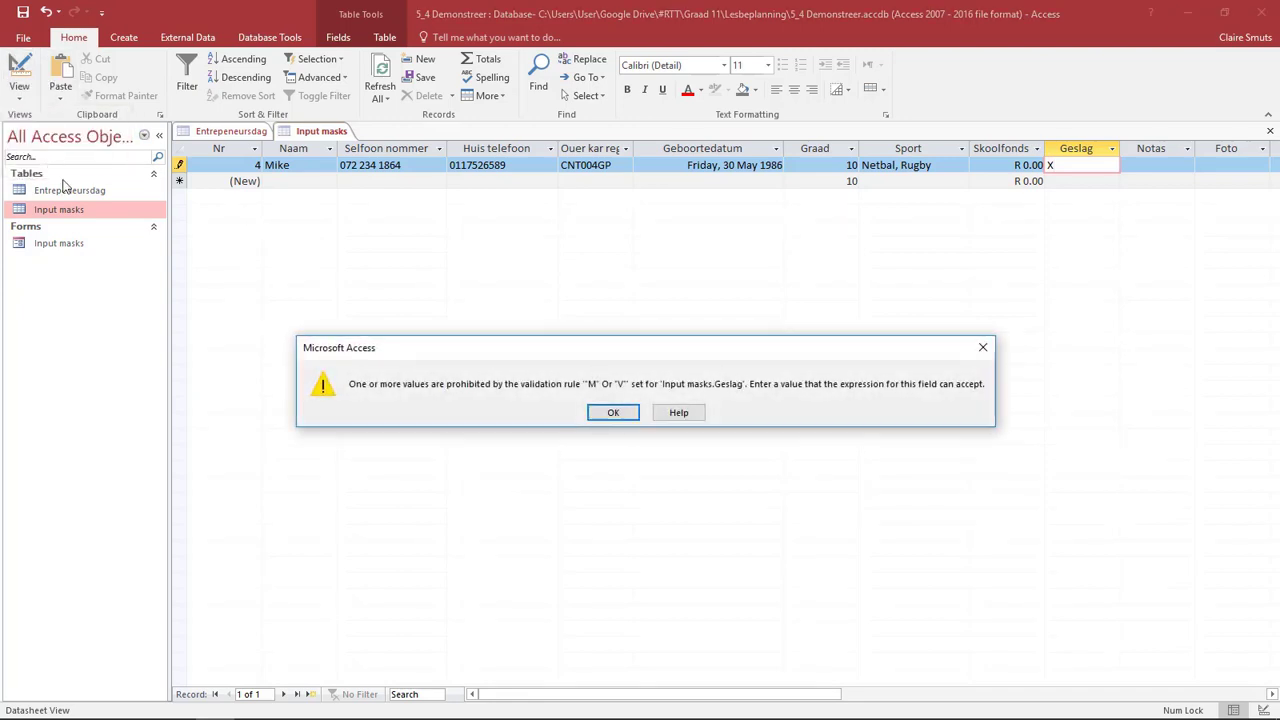
click(618, 415)
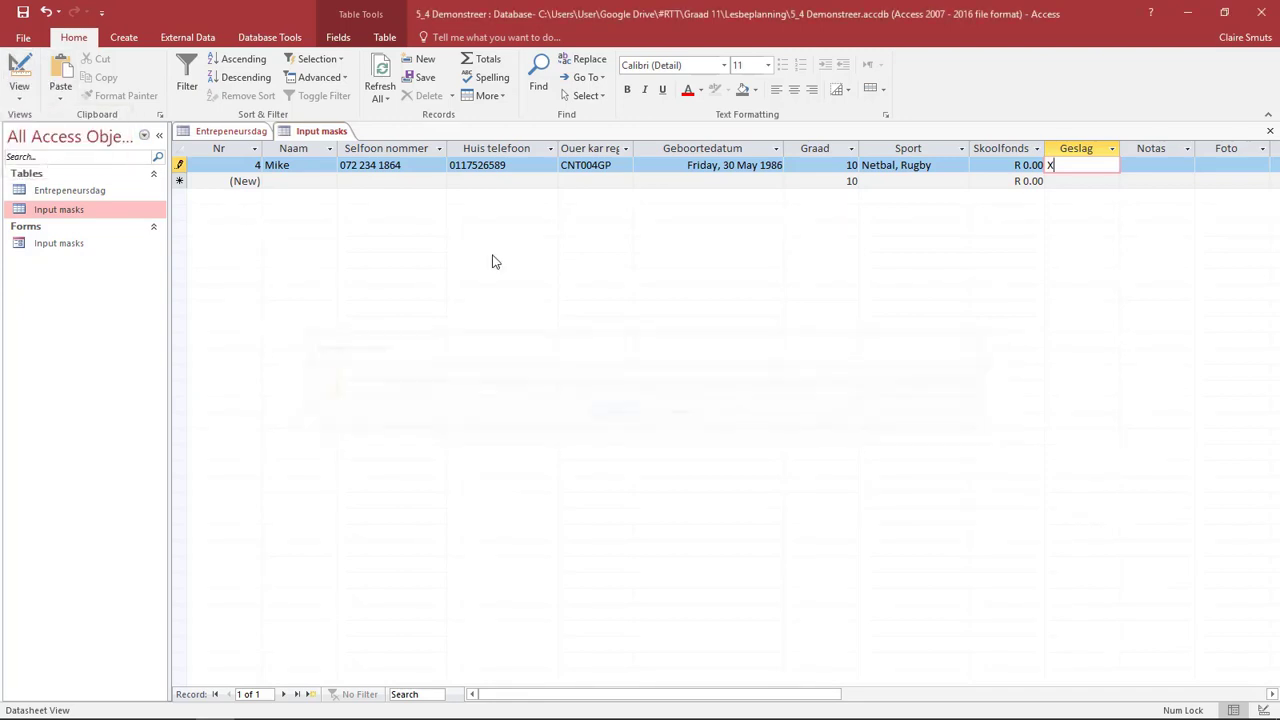
click(45, 12)
click(22, 75)
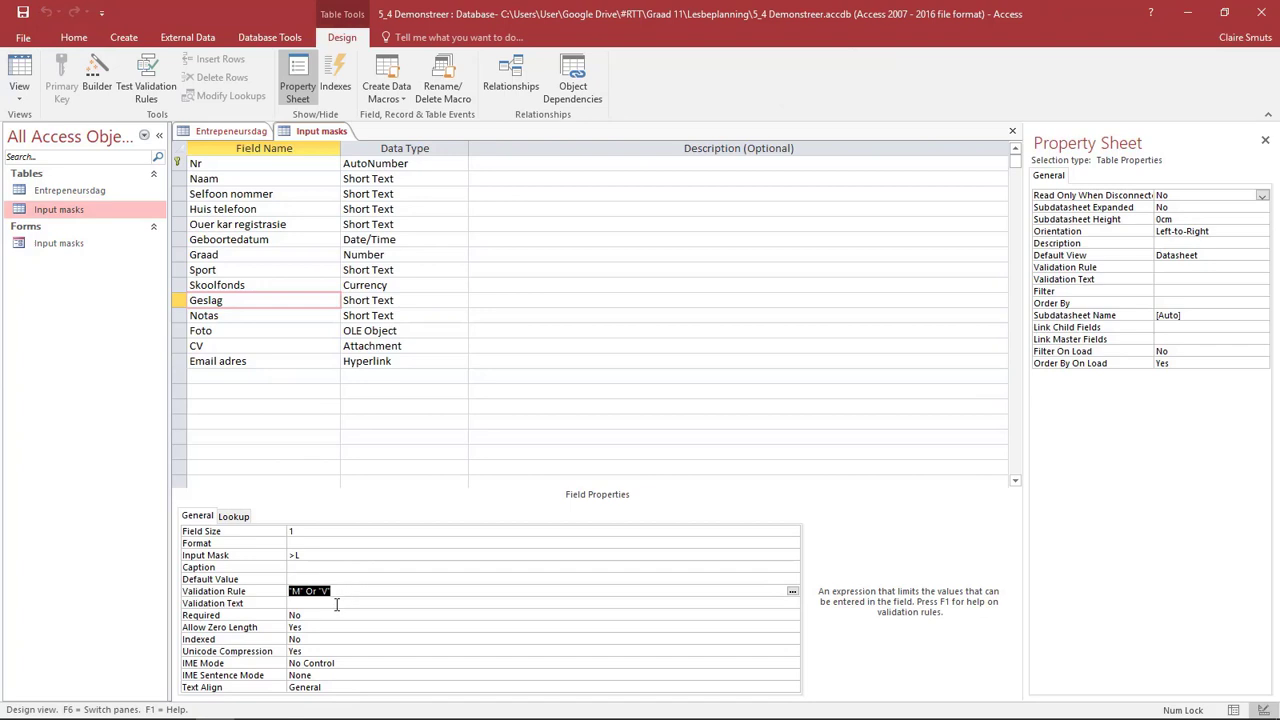
- Set Geslag's validation text to "Slegs M vir Manlik of V vir Vroulik", save the table and switch to Datasheet view
click(336, 604)
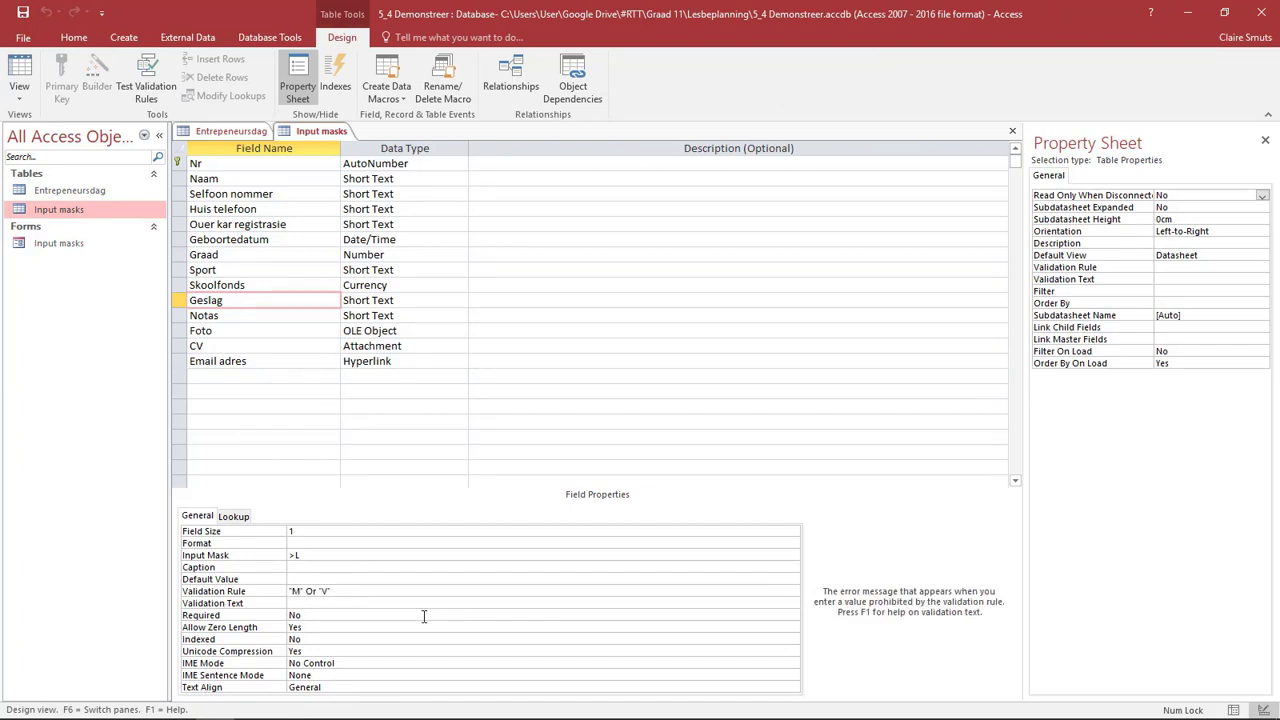
text(Slegs)
text(M vir Manlik of V vir Vroulik)
click(19, 72)
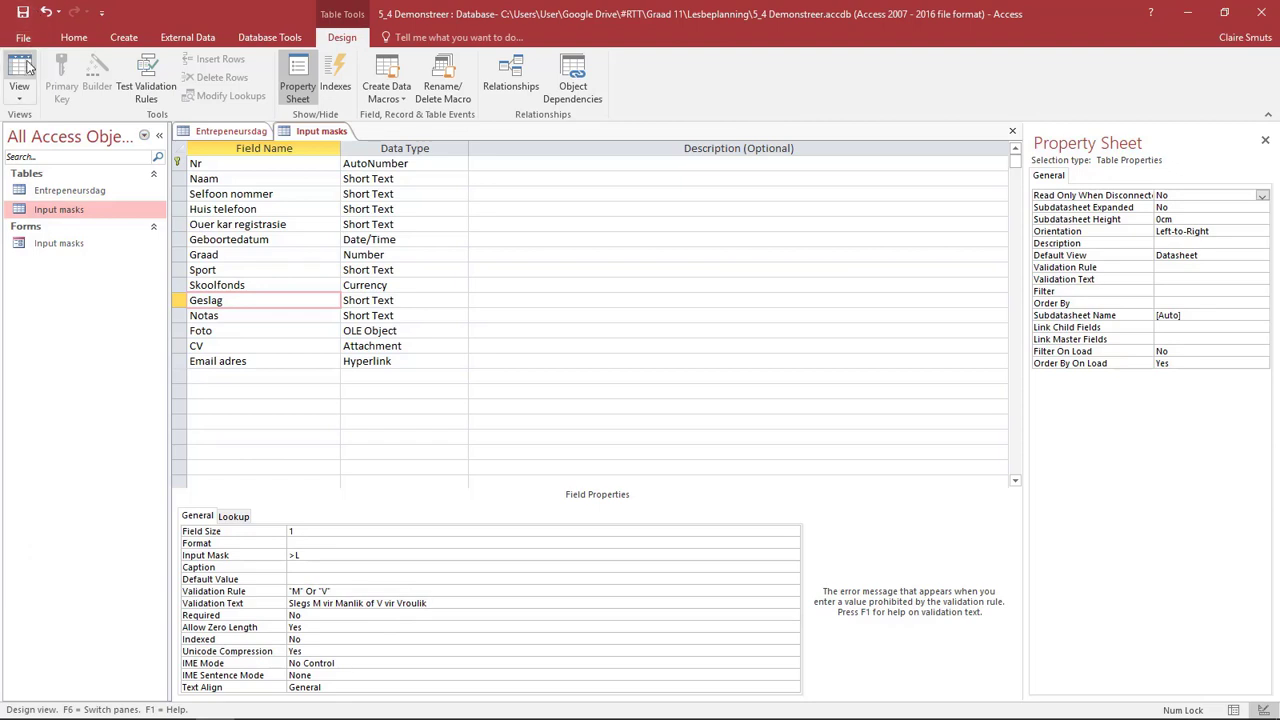
click(612, 418)
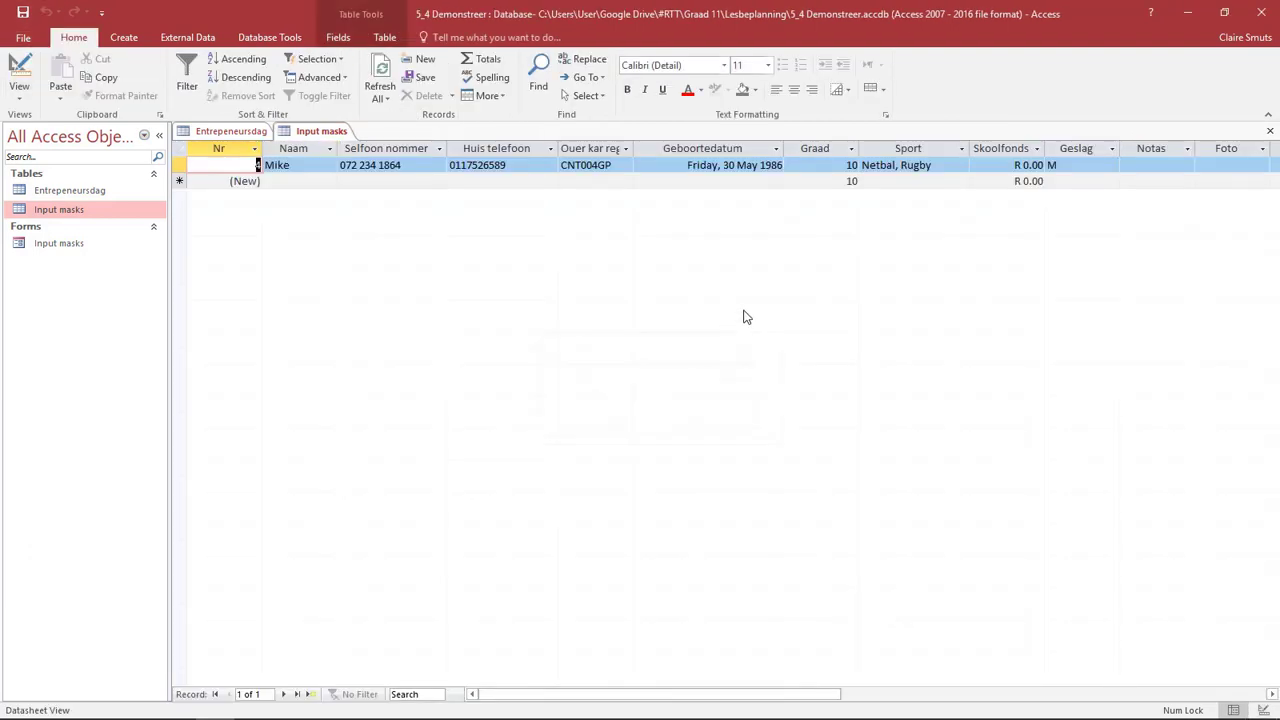
- Test the custom validation text by trying to replace the record's Geslag value with X
text(M)
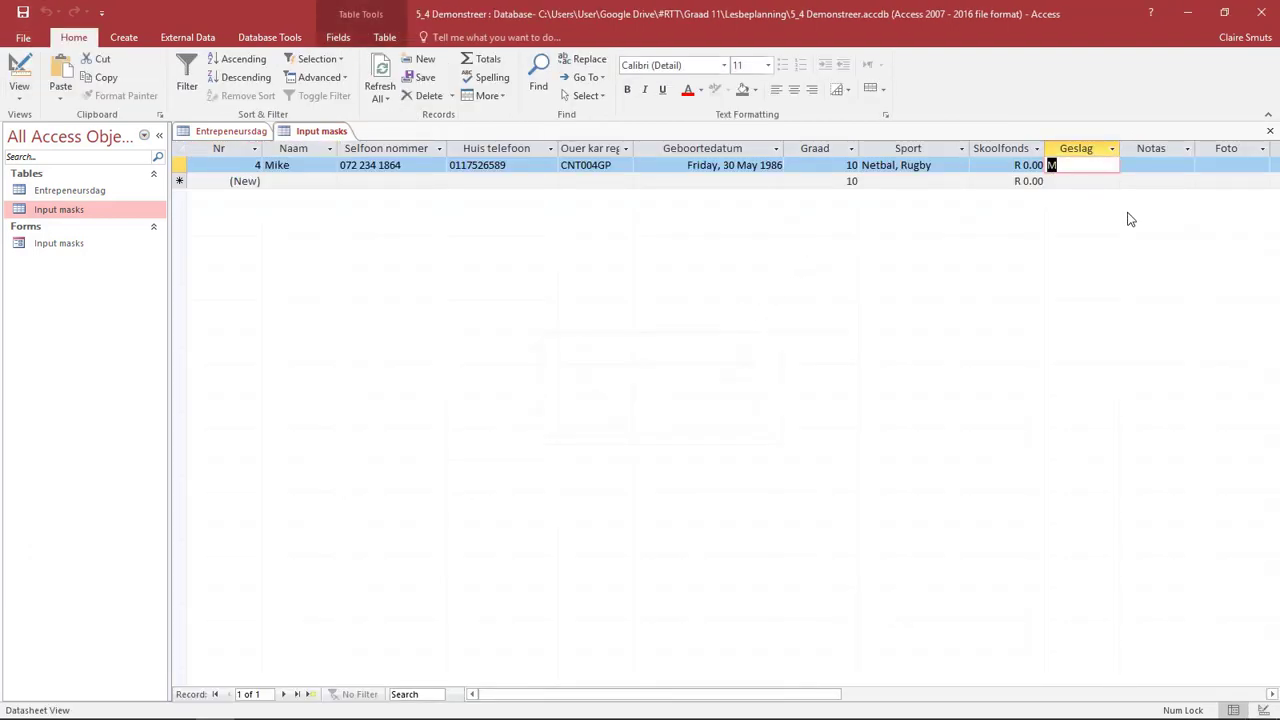
key(Caps_Lock)
text(X)
key(Return)
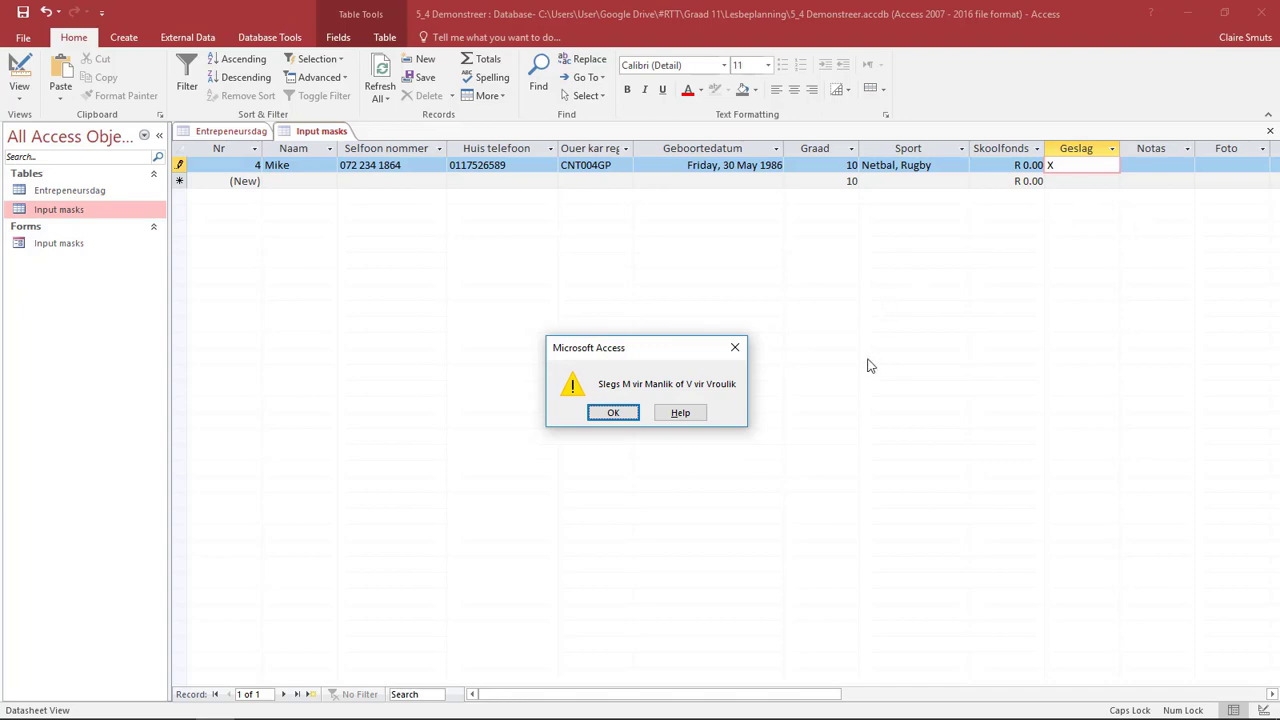
click(615, 412)
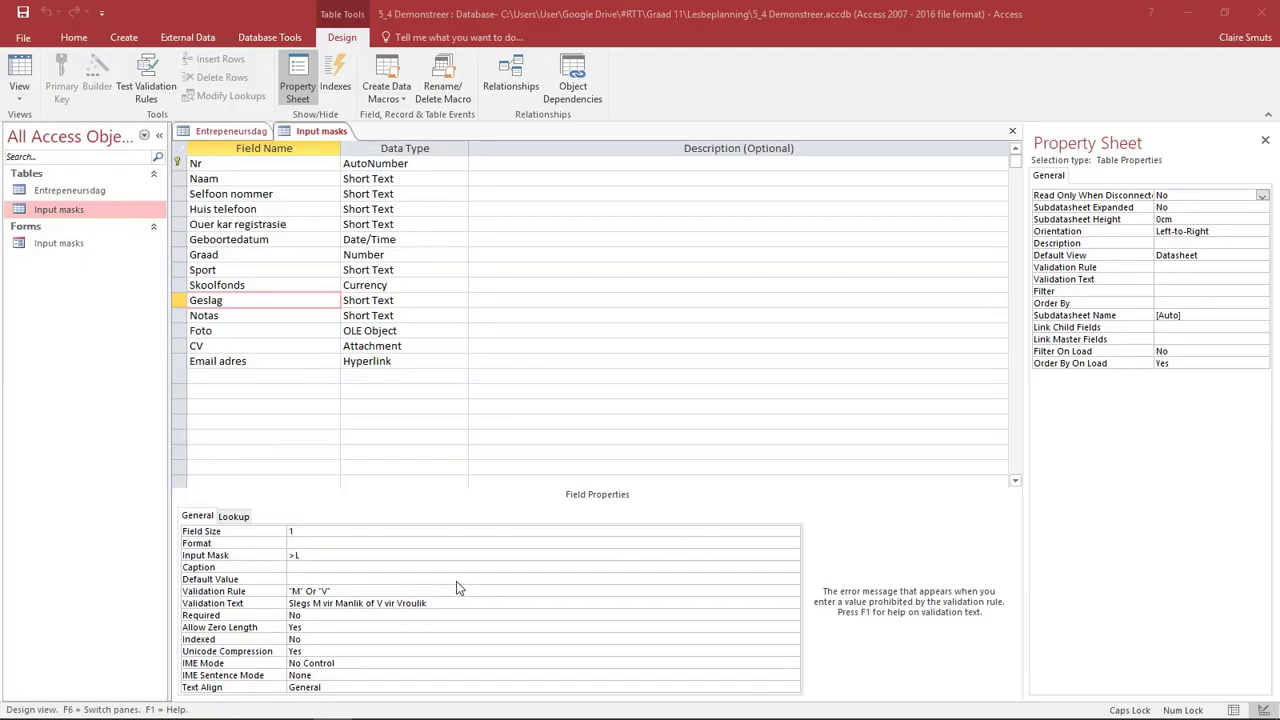
- Retype the "or" operator between "M" and "V" in Geslag's validation rule
click(457, 583)
click(457, 590)
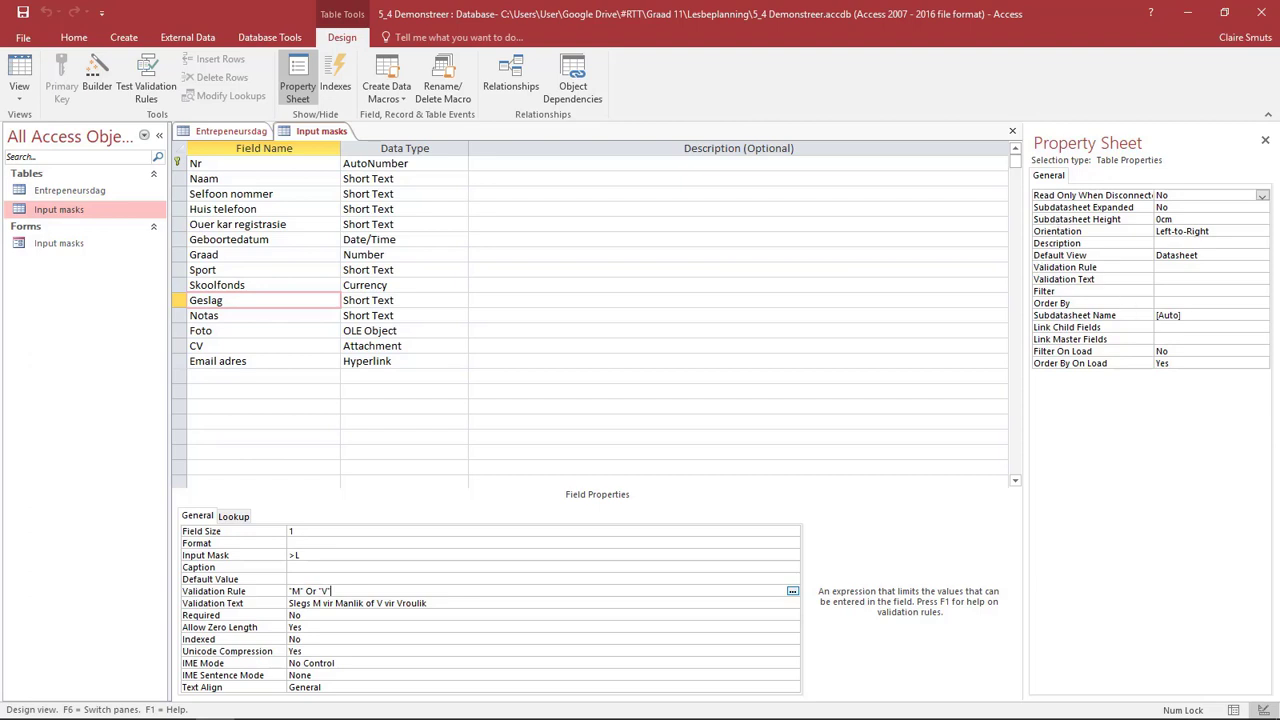
double_click(310, 591)
text(or)
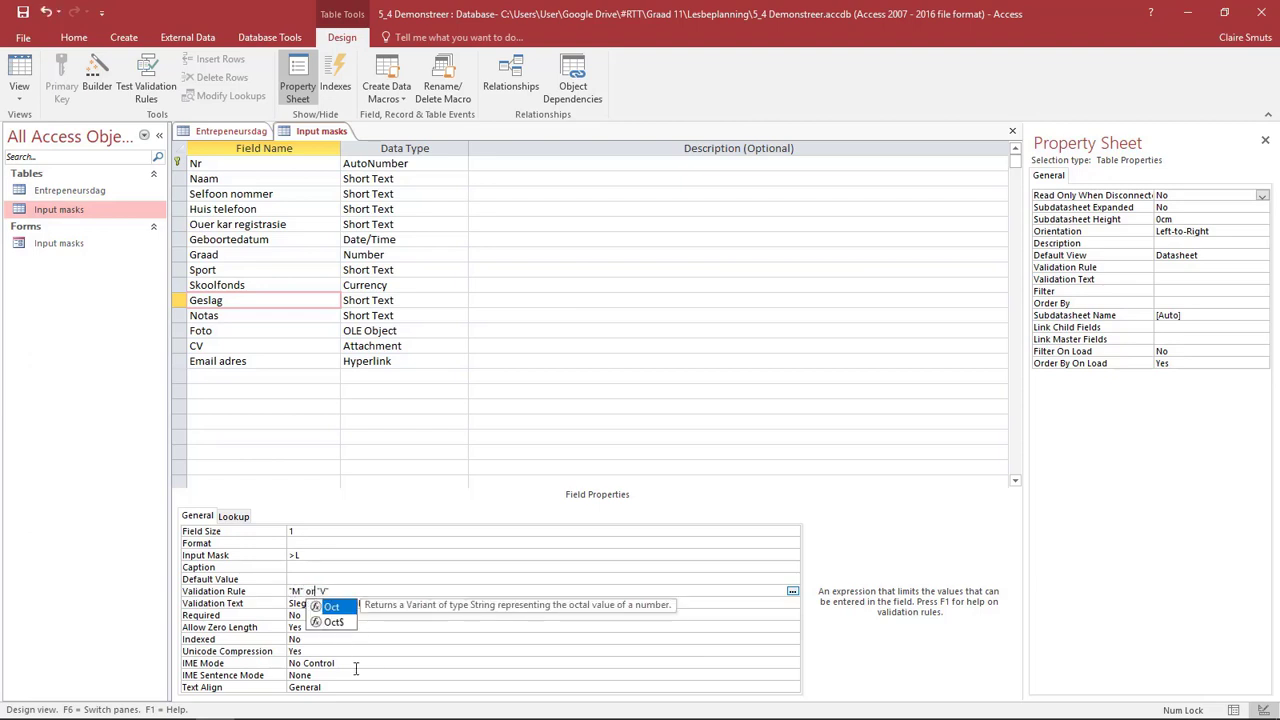
click(446, 604)
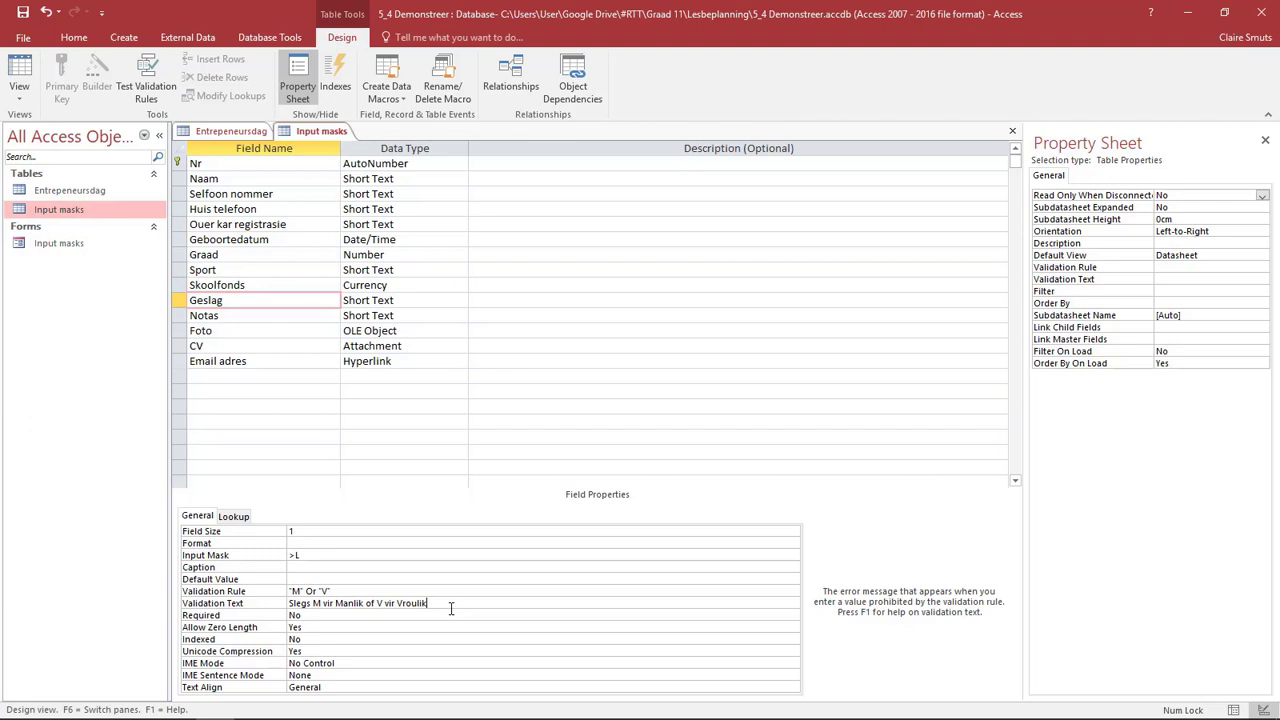
- Change the Graad field's lookup display control to Text Box
click(247, 255)
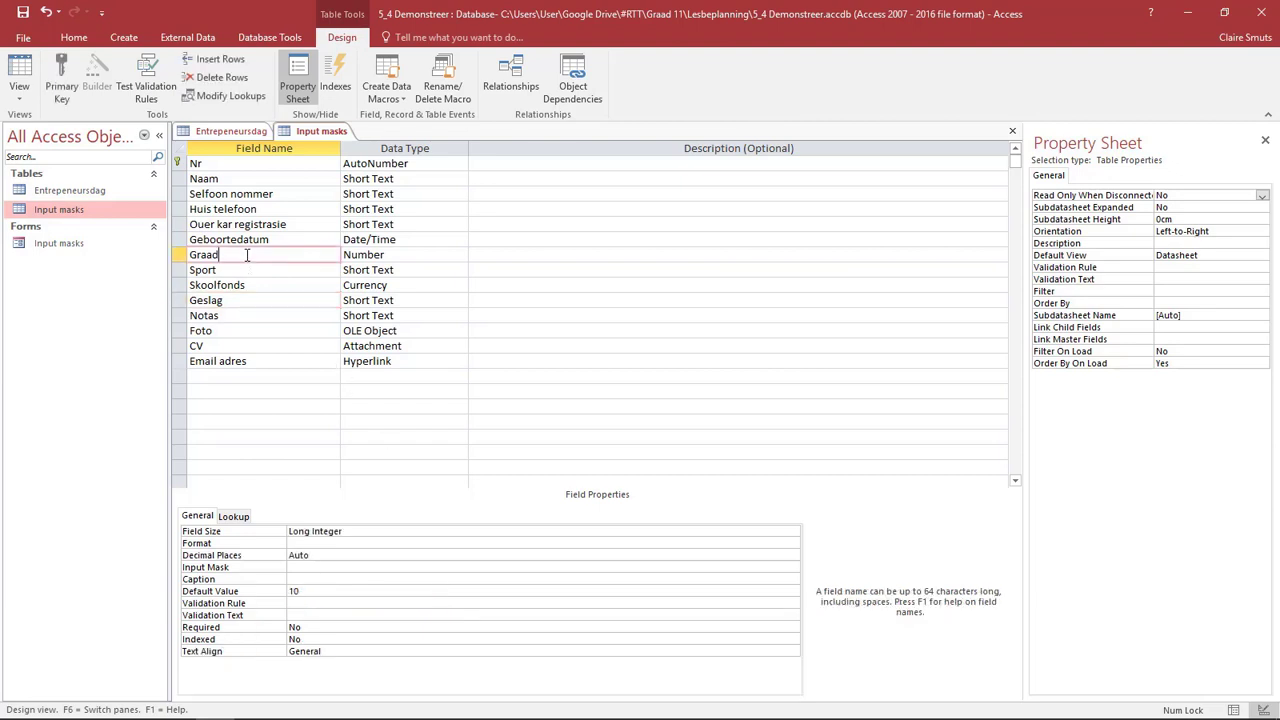
click(330, 603)
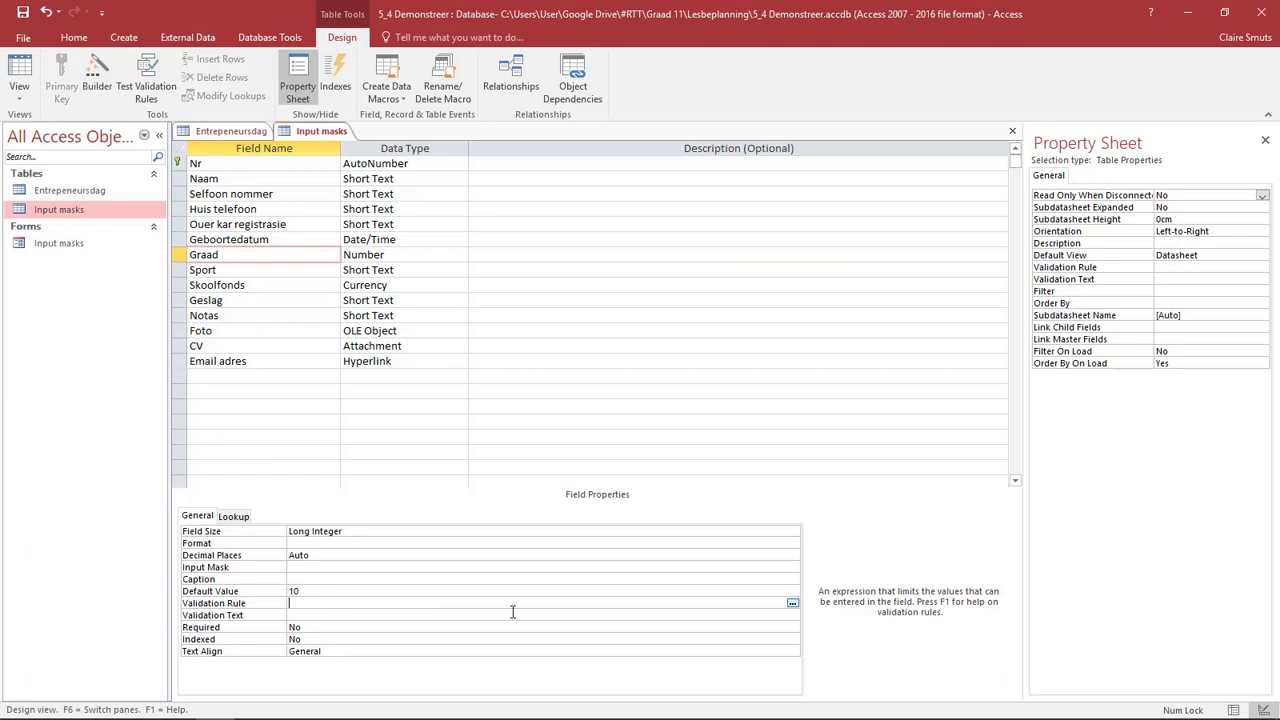
click(405, 255)
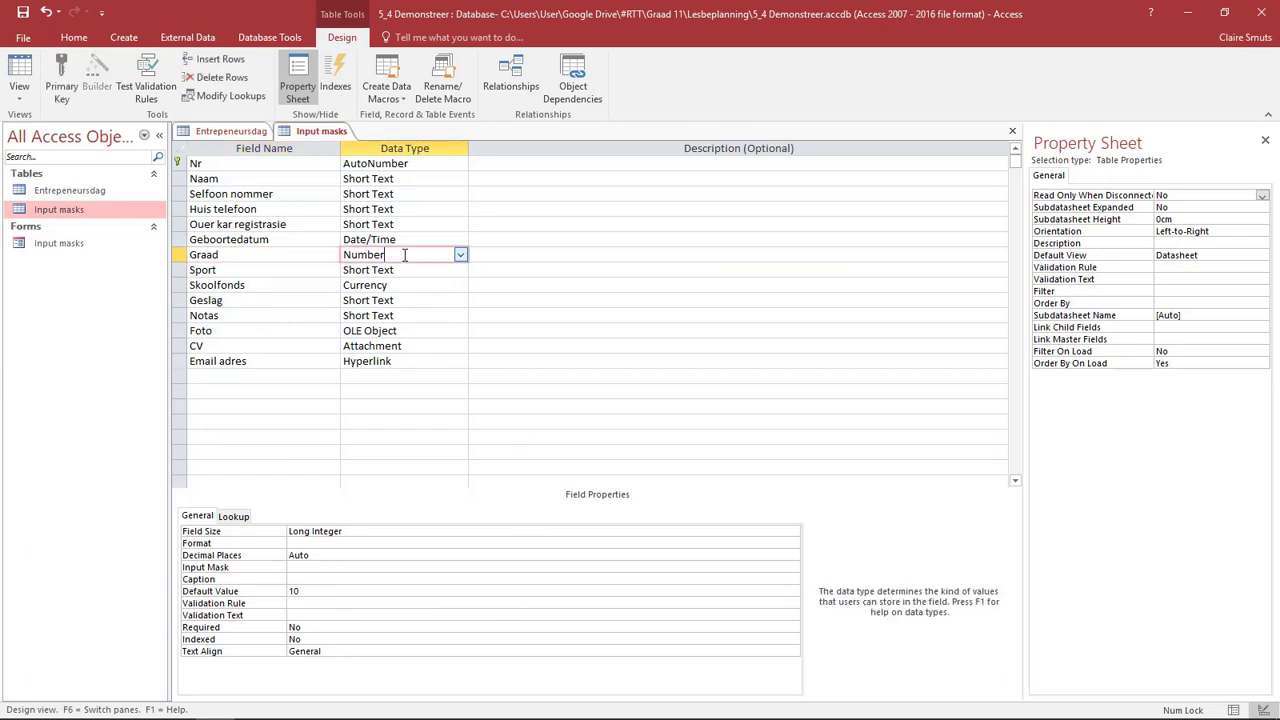
click(236, 515)
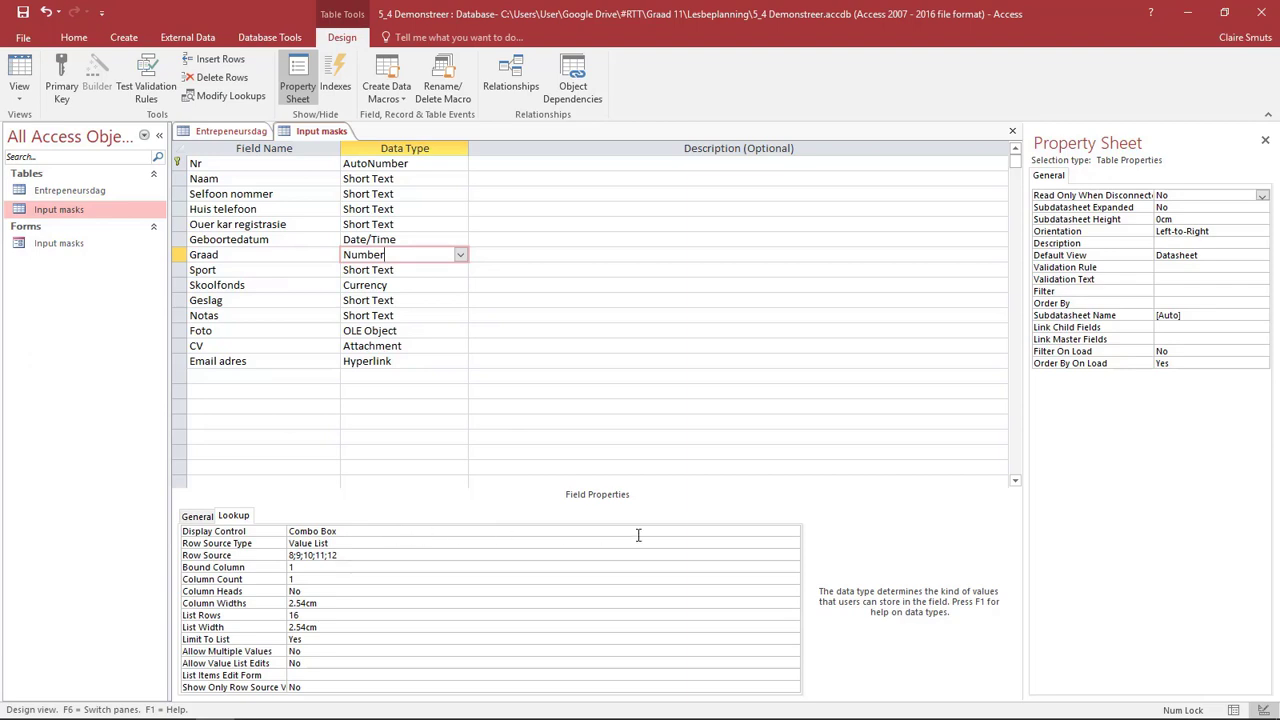
click(792, 532)
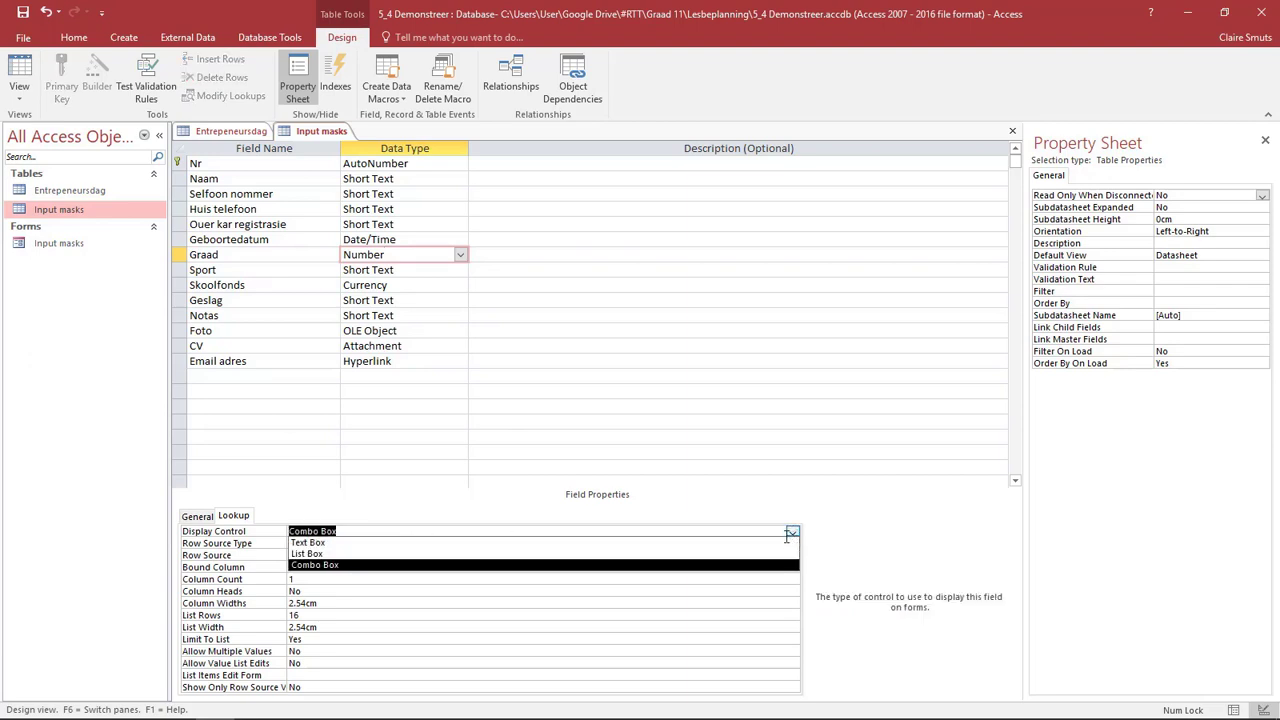
click(777, 542)
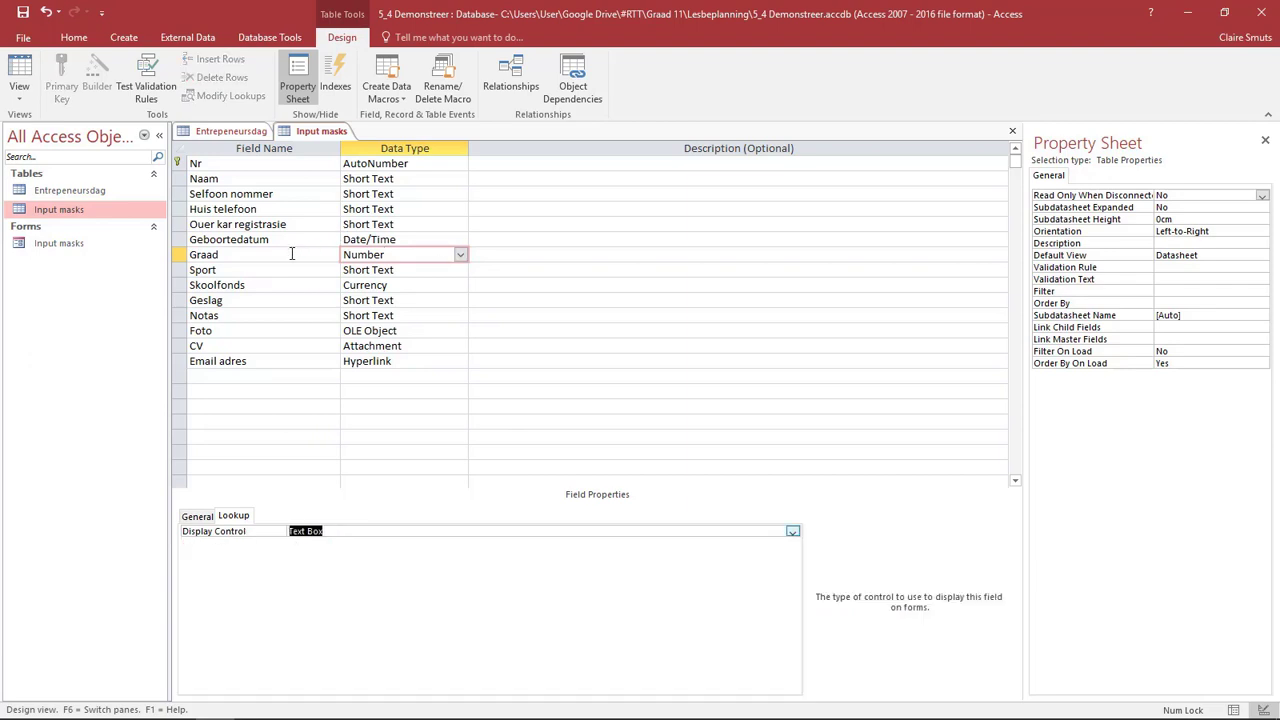
- Set the Graad field's validation rule to >=8 And <=12
click(196, 515)
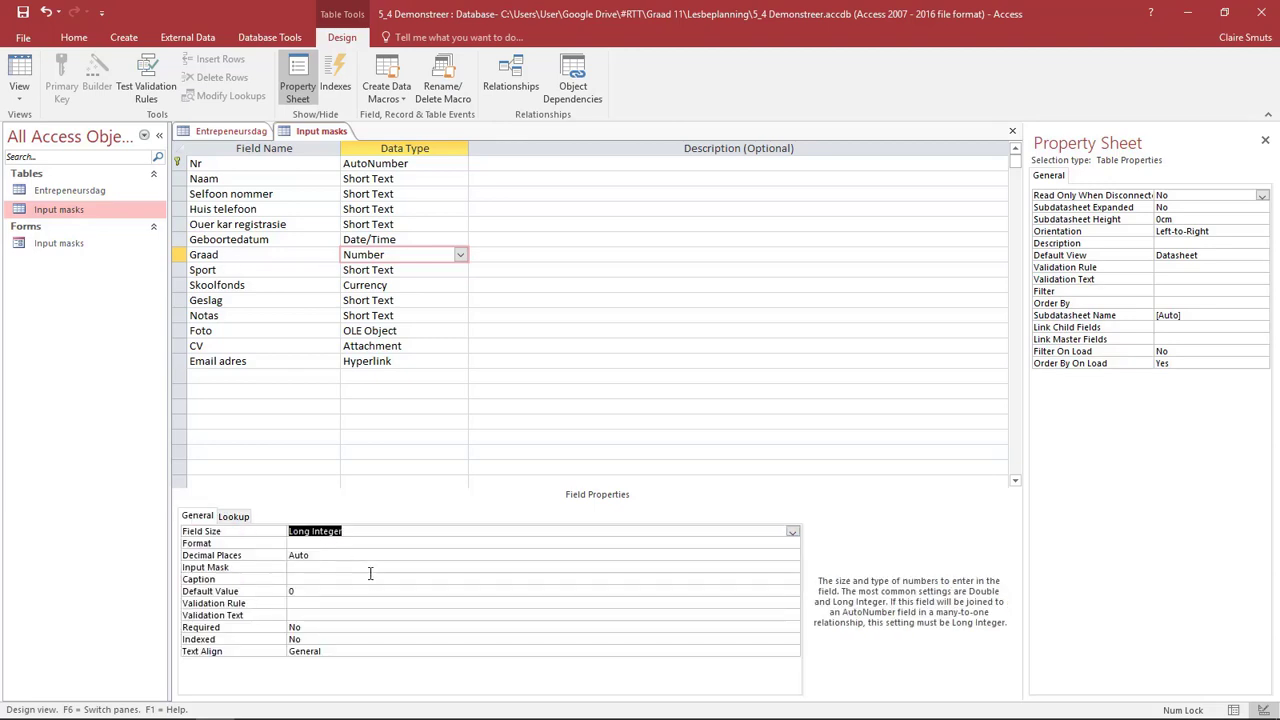
click(351, 603)
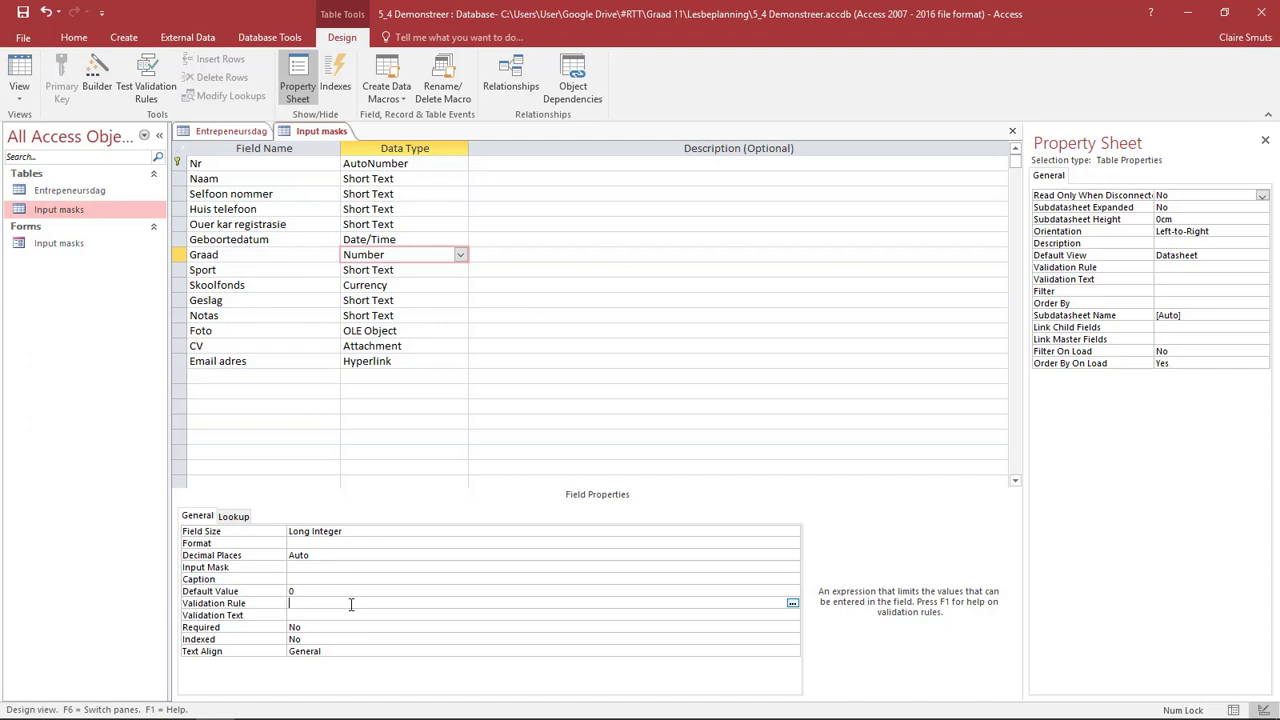
text(>=8 AND <=12)
- Set Graad's validation text to "Mag slegs tussen 8 en 12 wees"
click(406, 616)
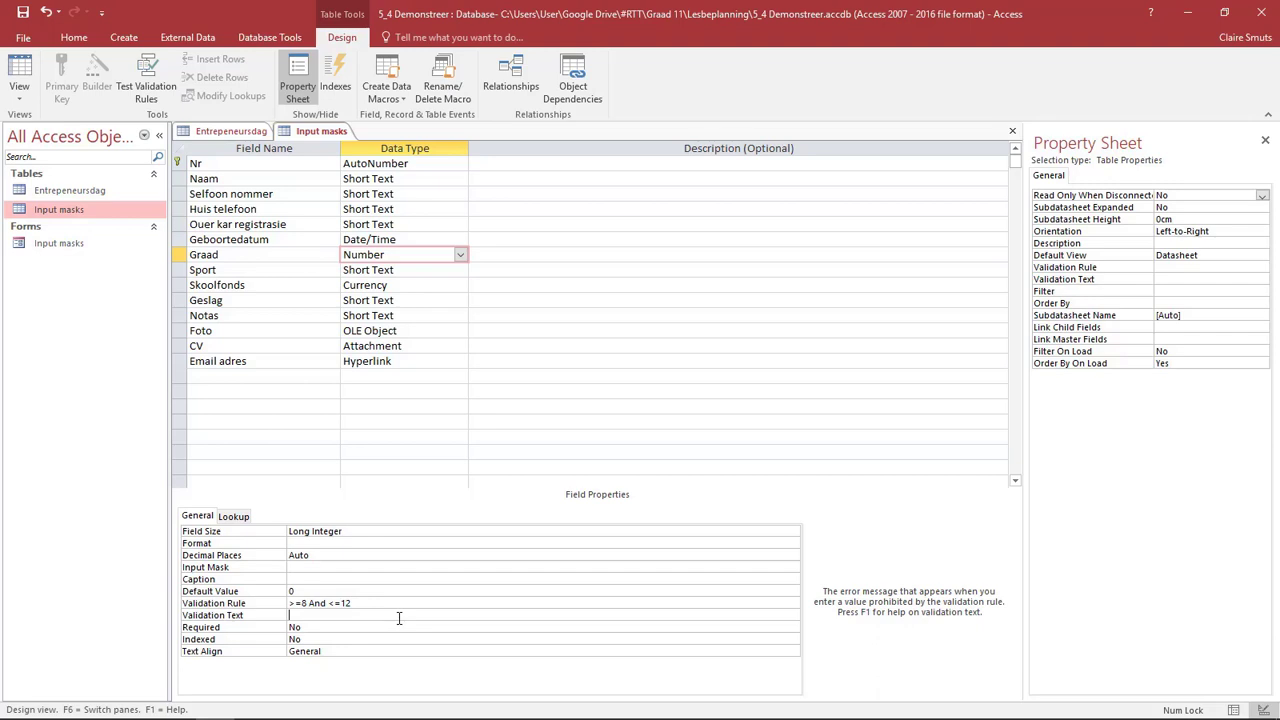
text(Mag slegs tussen 8 en 12 wees)
- Set the Skoolfonds field's validation rule to <=30000
click(418, 289)
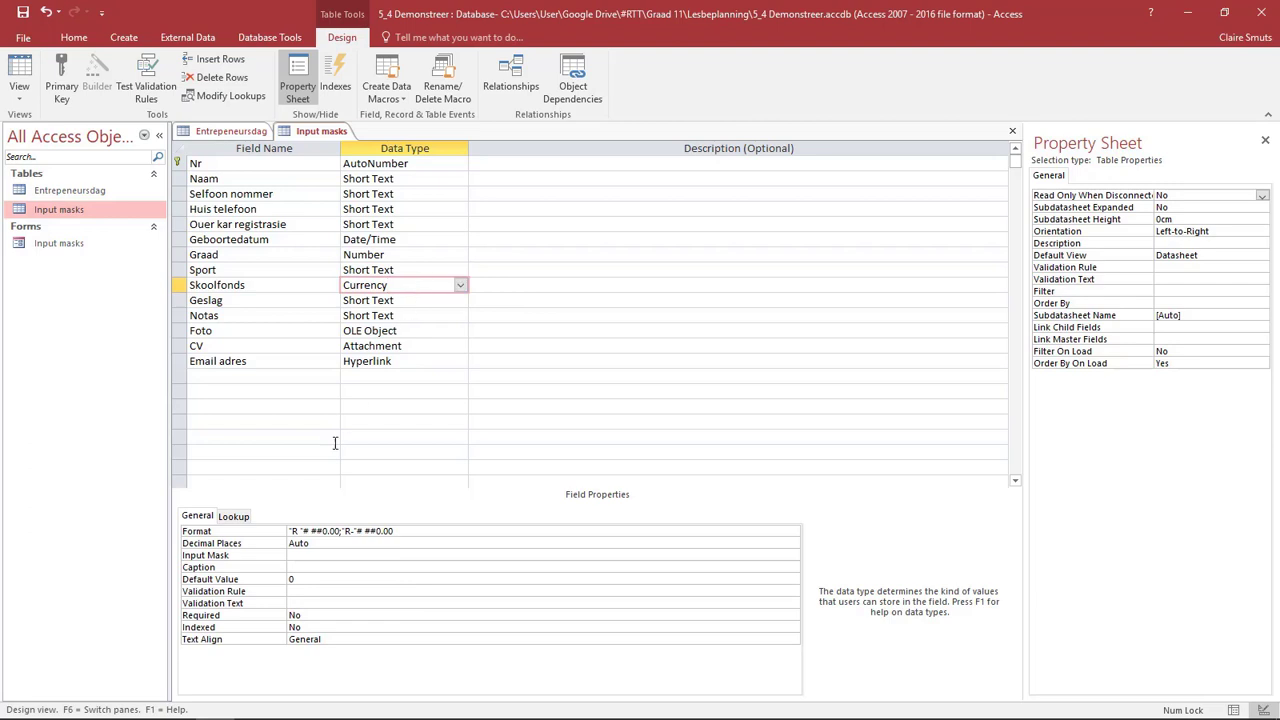
click(359, 592)
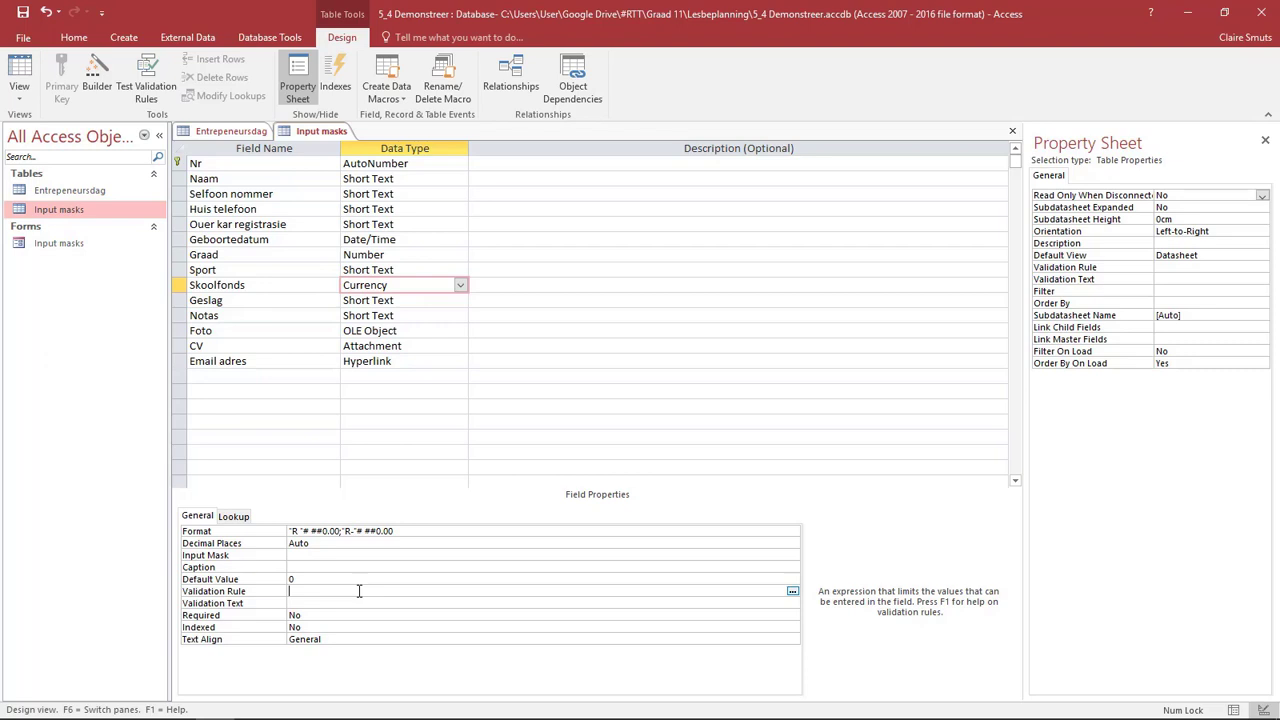
text(<=30000)
- Enter "Maksimum van R30000" as the validation text for Skoolfonds
click(333, 603)
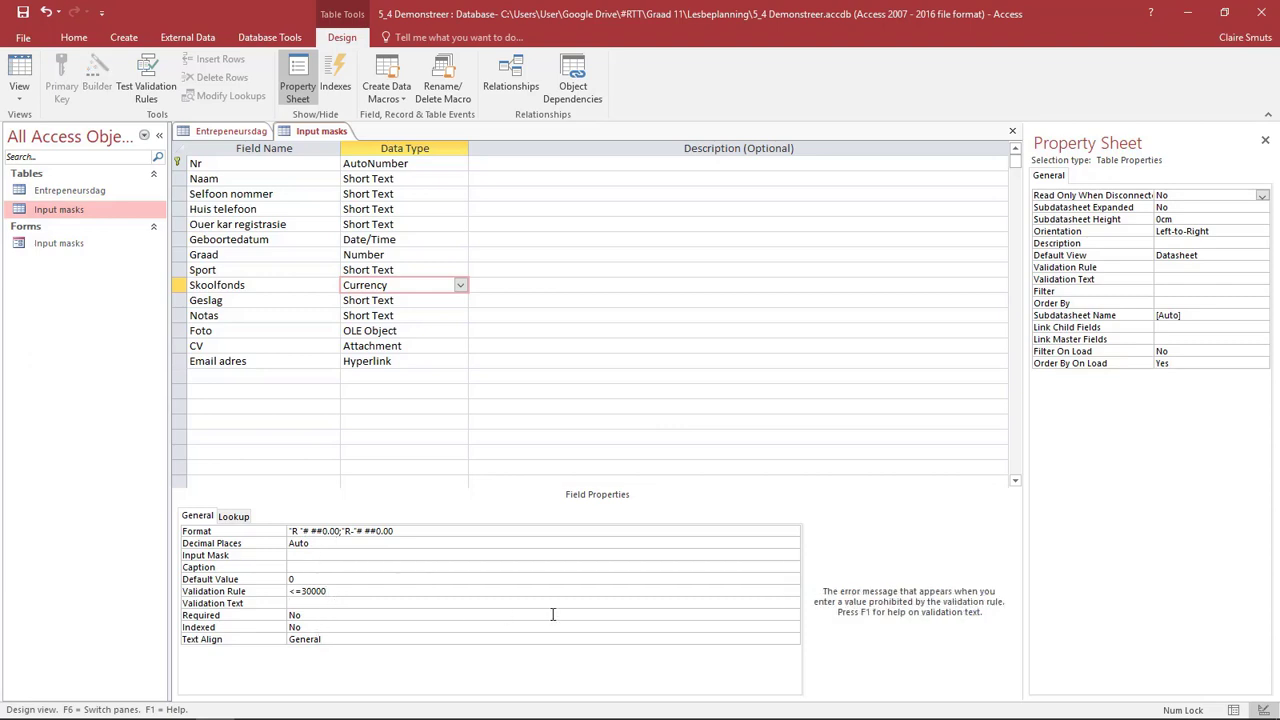
text(Maksimum van R30000)
key(Left)
key(Left)
- Set the Geboortedatum field's validation rule to <=31/12/2005
click(402, 240)
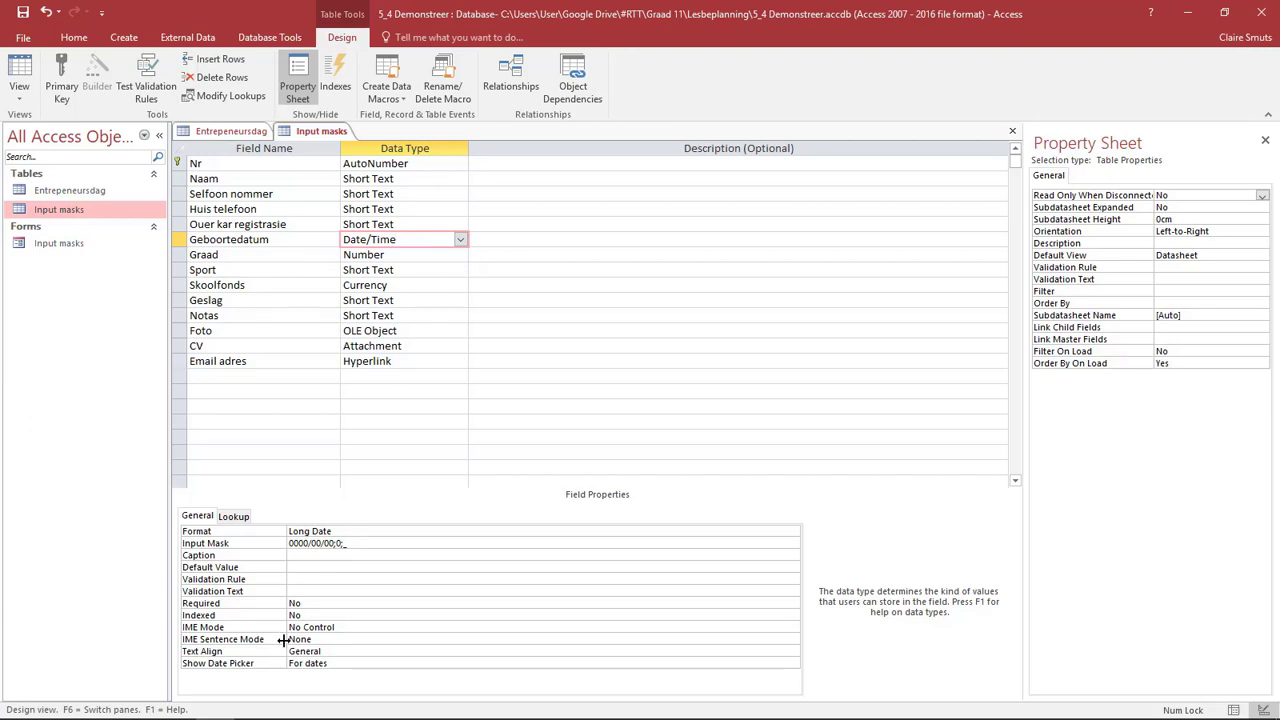
click(323, 581)
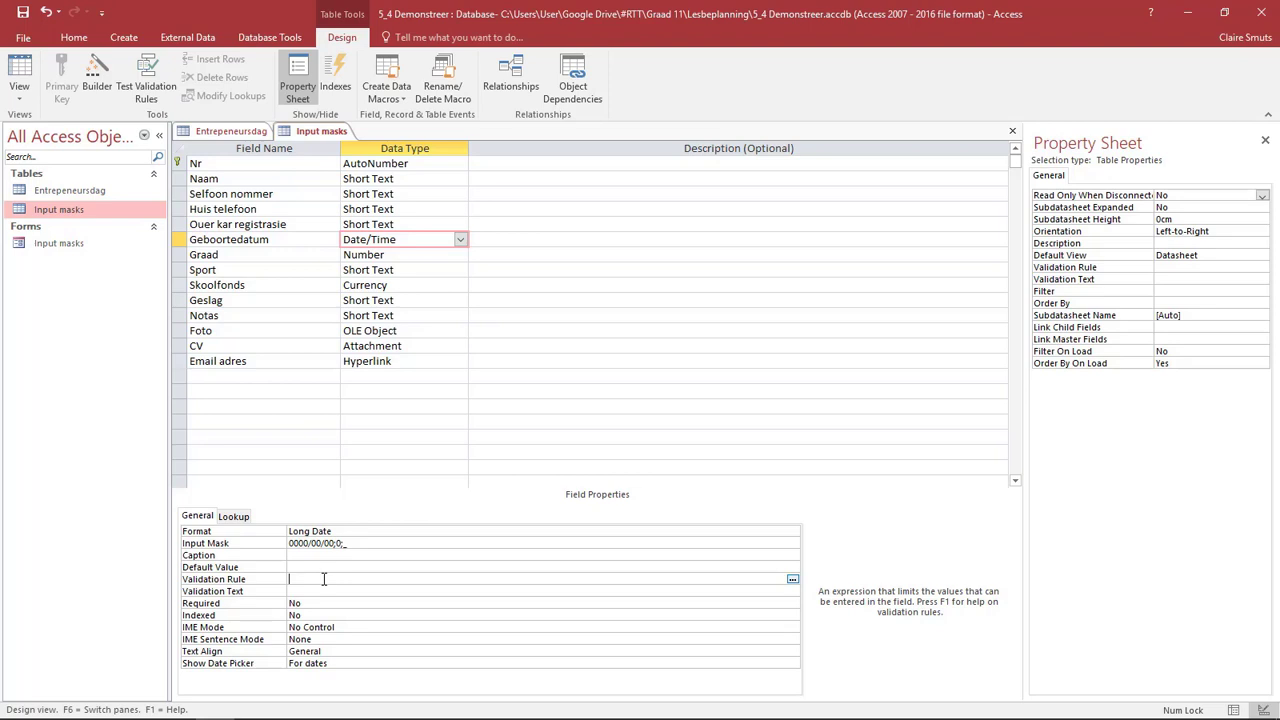
text(<=)
text(31/12/2005)
- Set Geboortedatum's validation text to "Moet in 2005 of voor dit gebore wees."
click(333, 592)
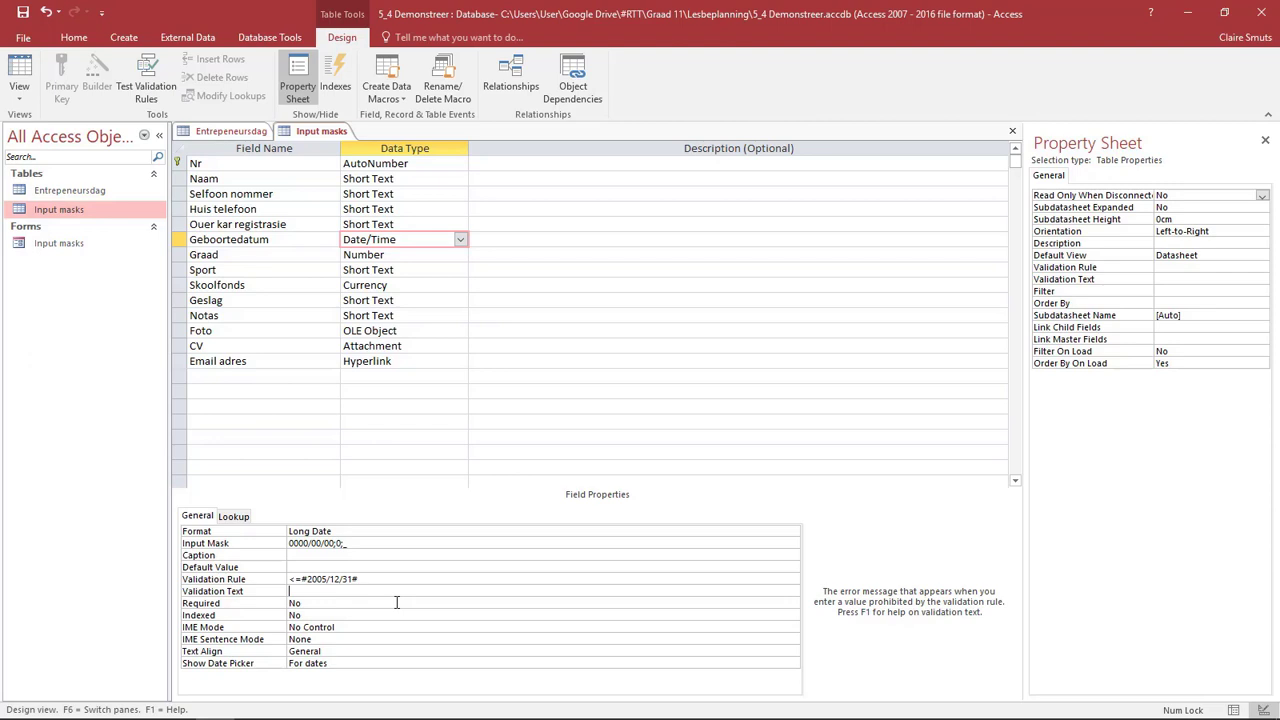
text(Moet in 2005 of voor dit gebore wees.)
click(535, 603)
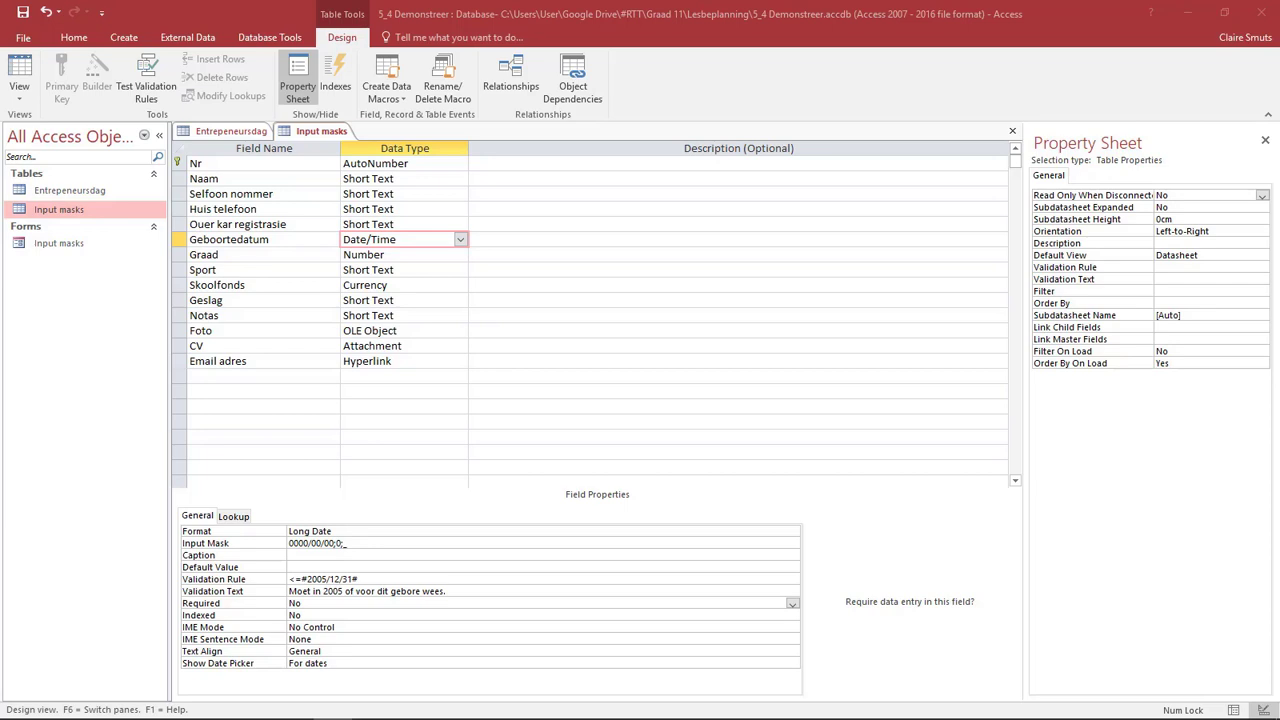
- Save the Input masks table and show it in Datasheet view
click(22, 66)
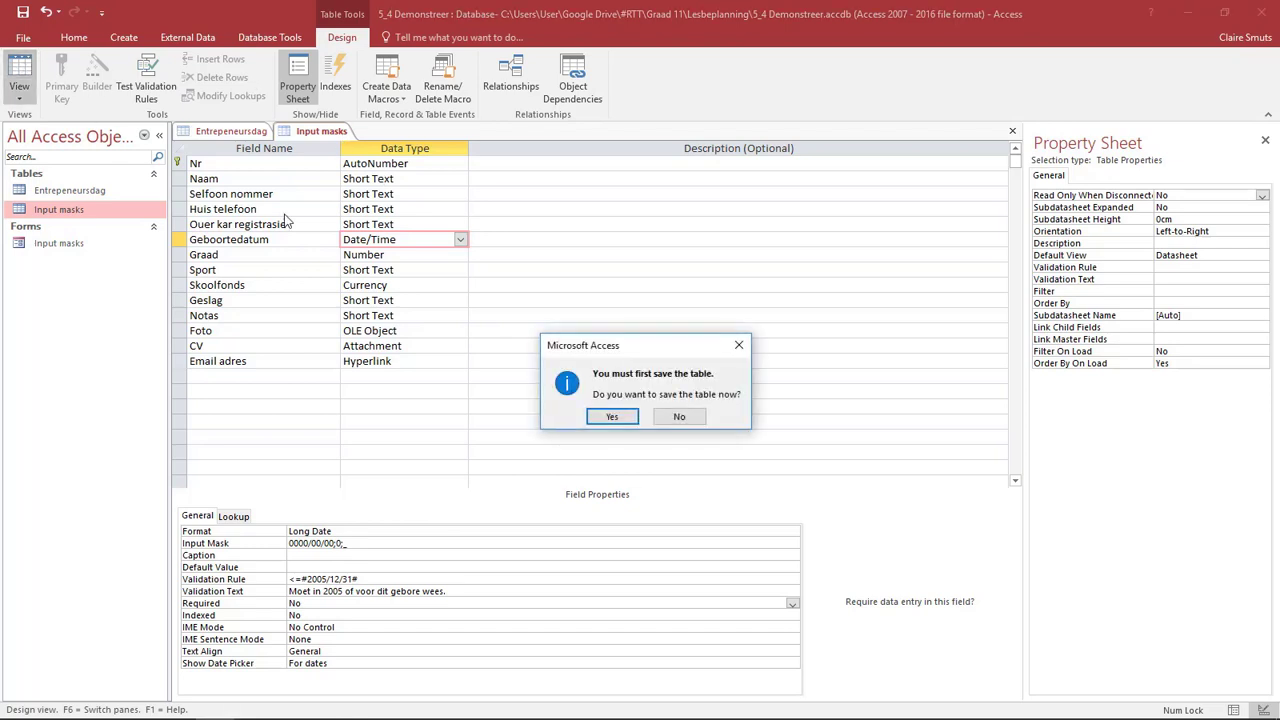
click(612, 418)
click(588, 417)
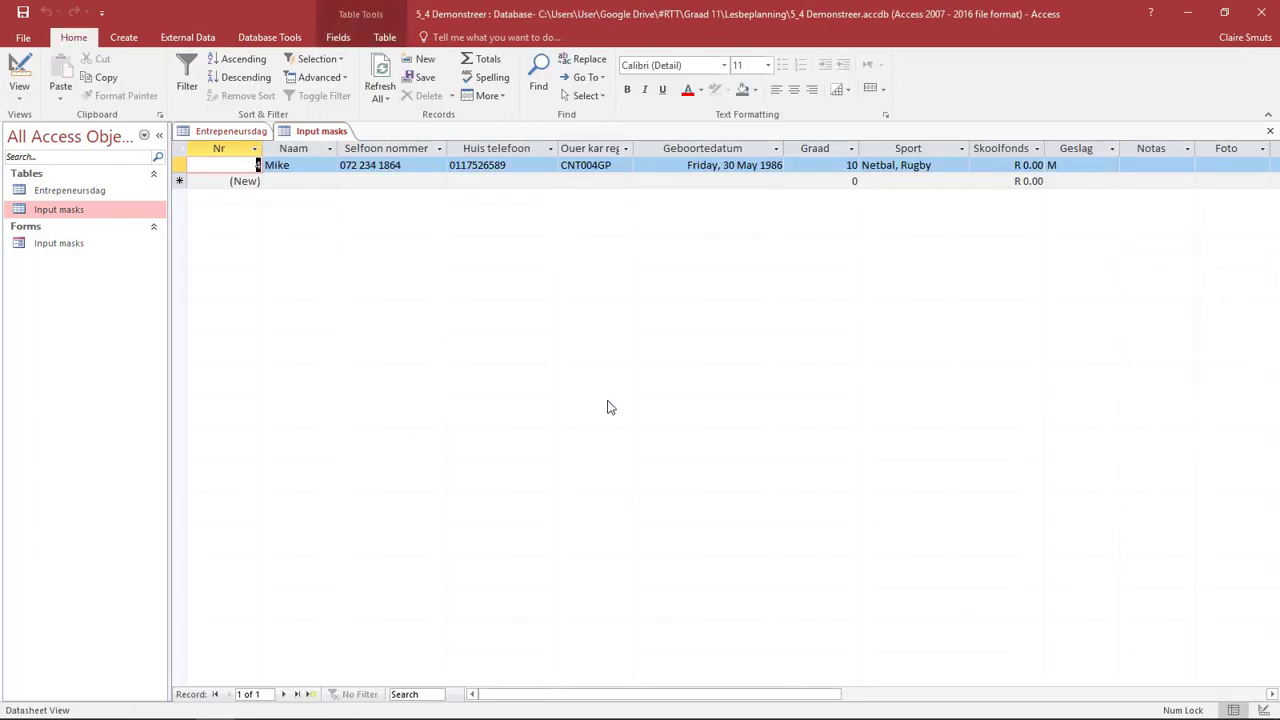
- Clear the Geboortedatum value of the existing record in the Input masks table
click(746, 170)
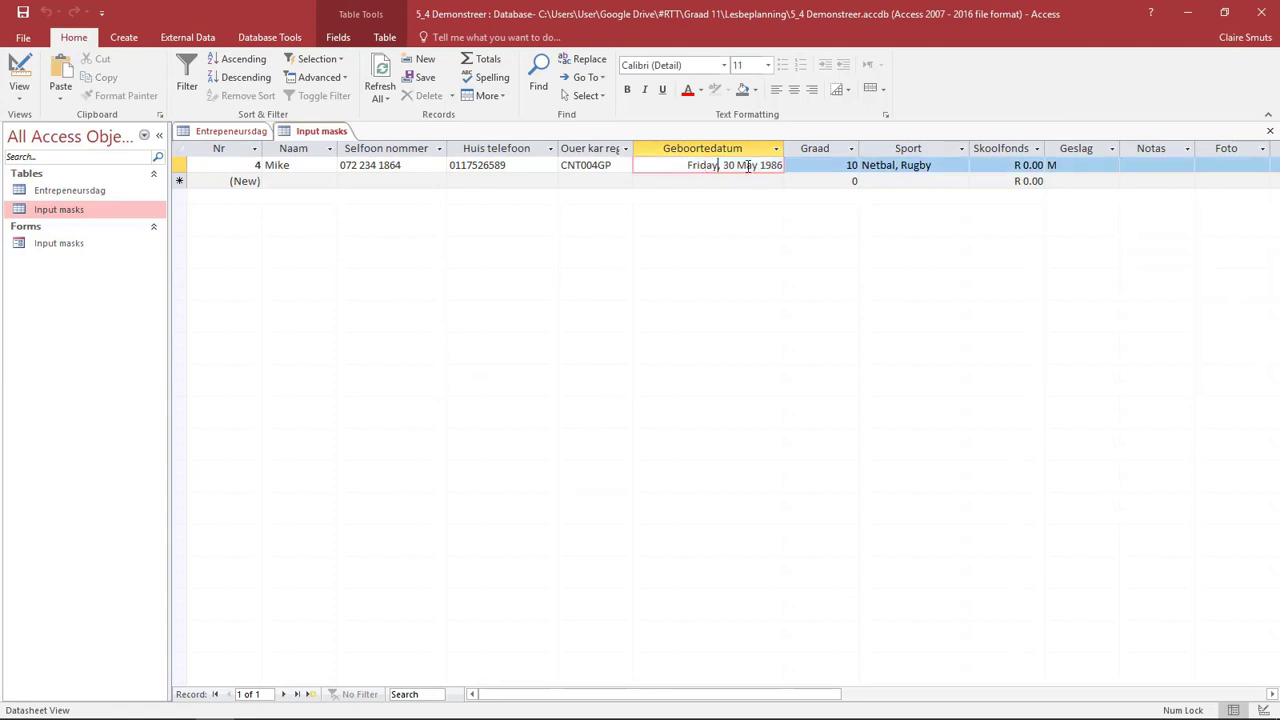
drag(686, 165, 790, 165)
click(735, 166)
drag(678, 166, 792, 165)
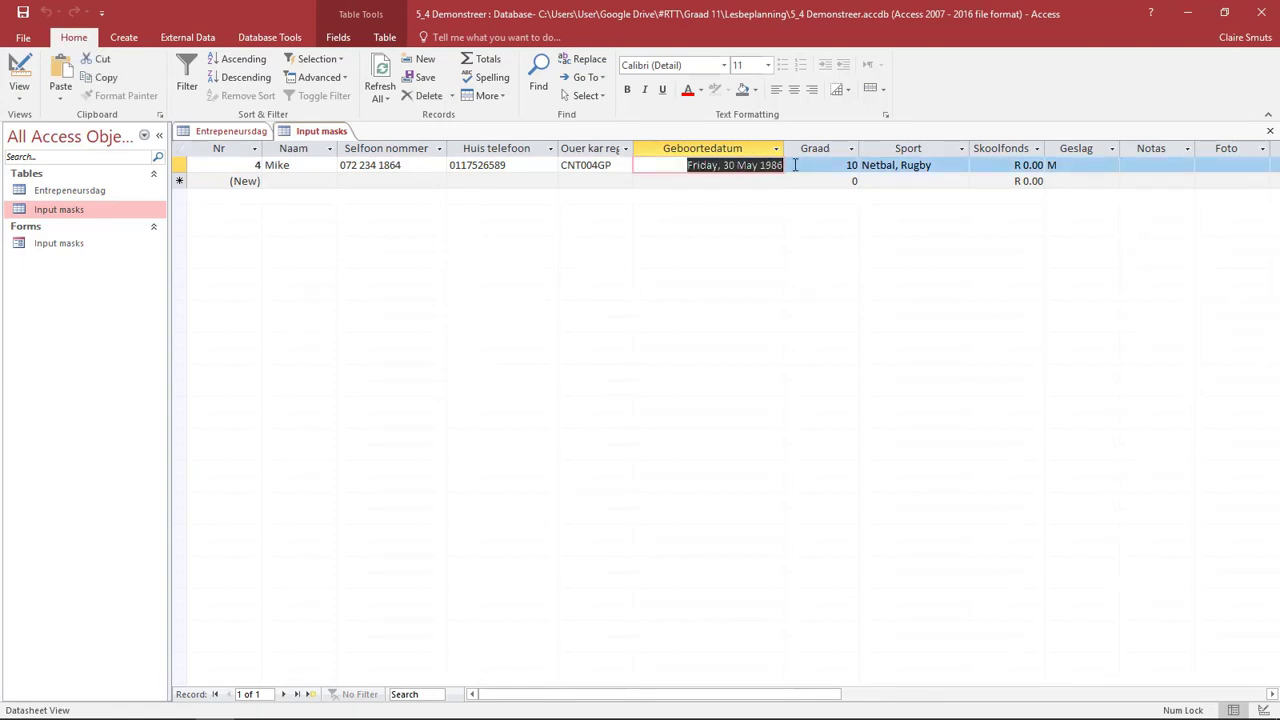
key(Delete)
click(744, 161)
click(739, 151)
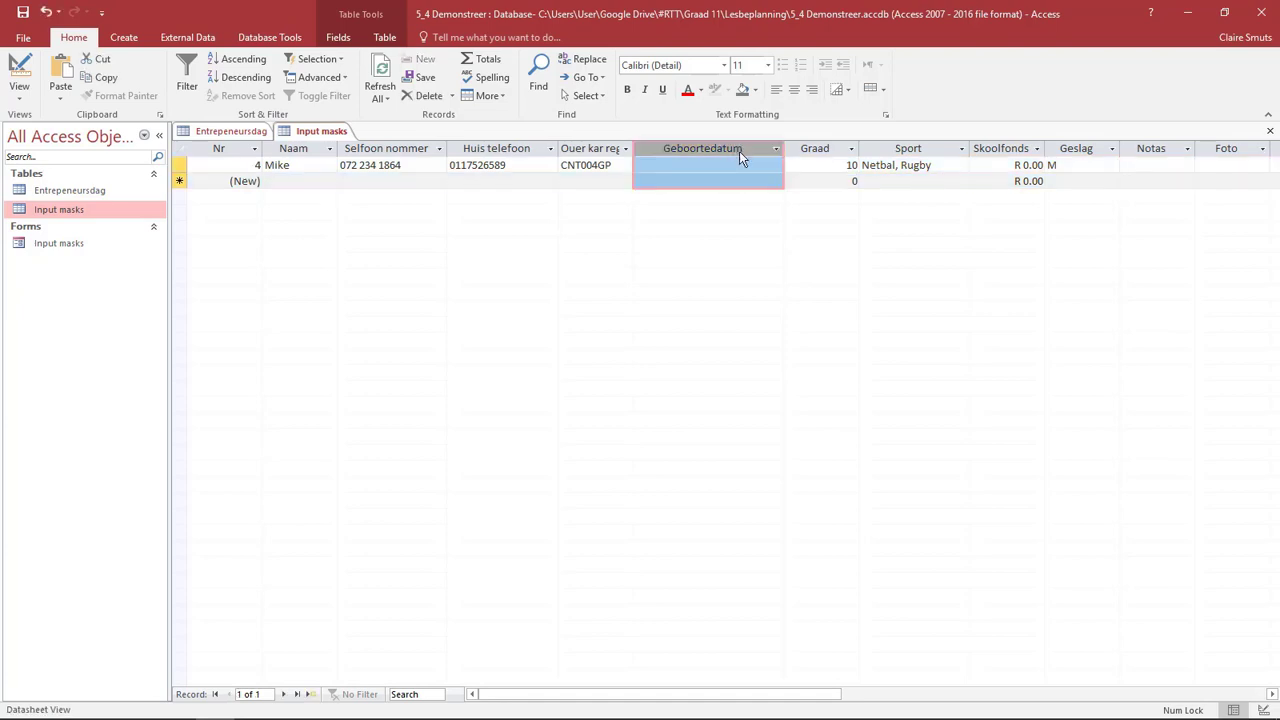
- Try to enter a birth date after the 2005 limit in the record's Geboortedatum field to test its validation rule
click(697, 166)
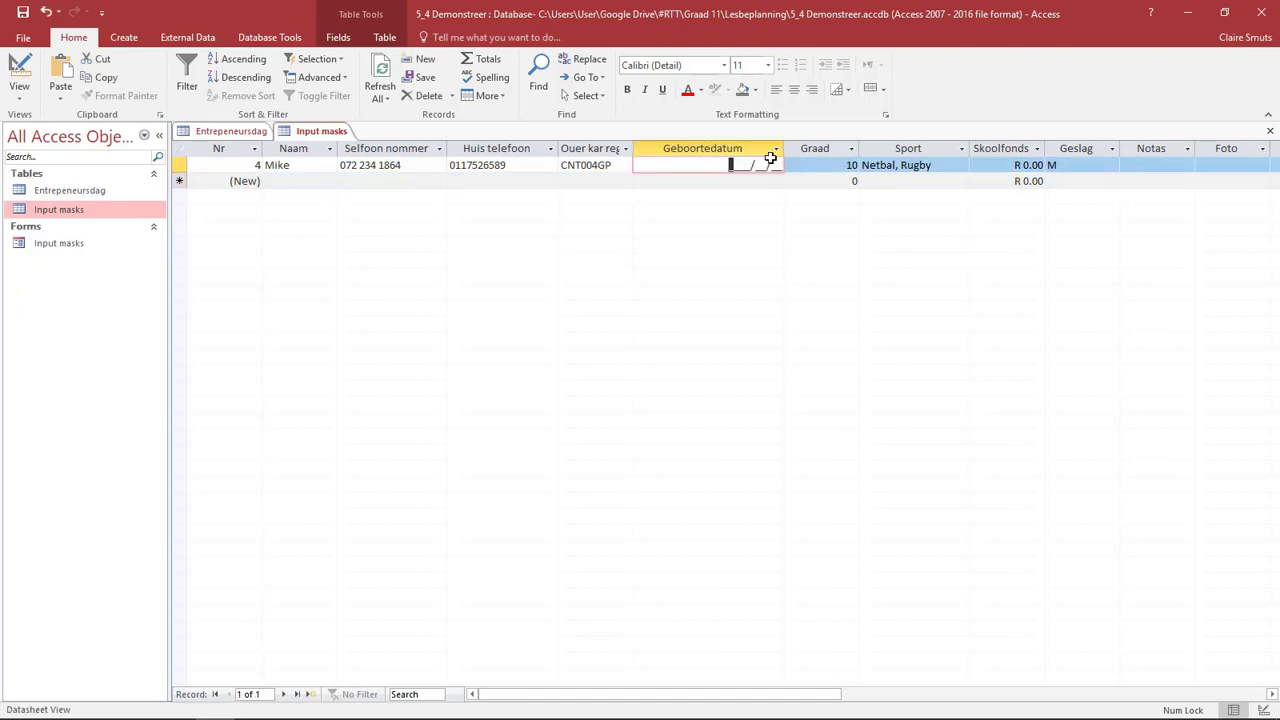
text(2006/01/01)
click(891, 160)
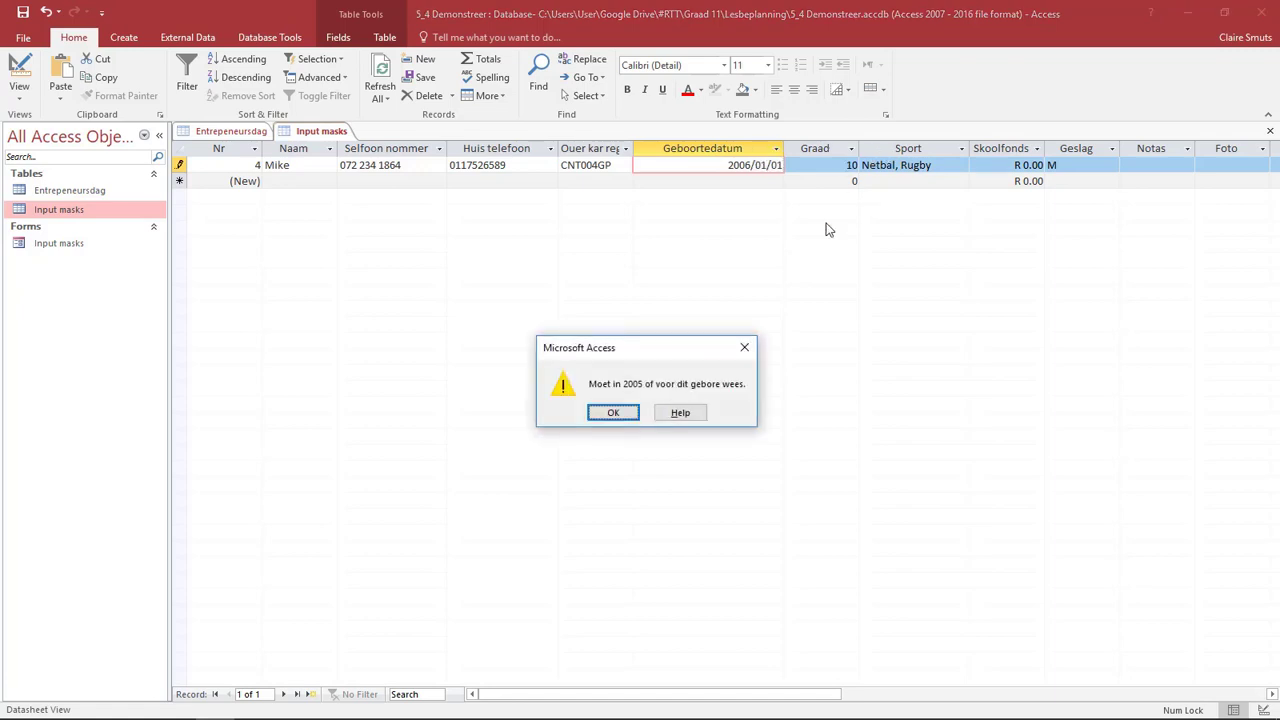
click(622, 418)
click(19, 78)
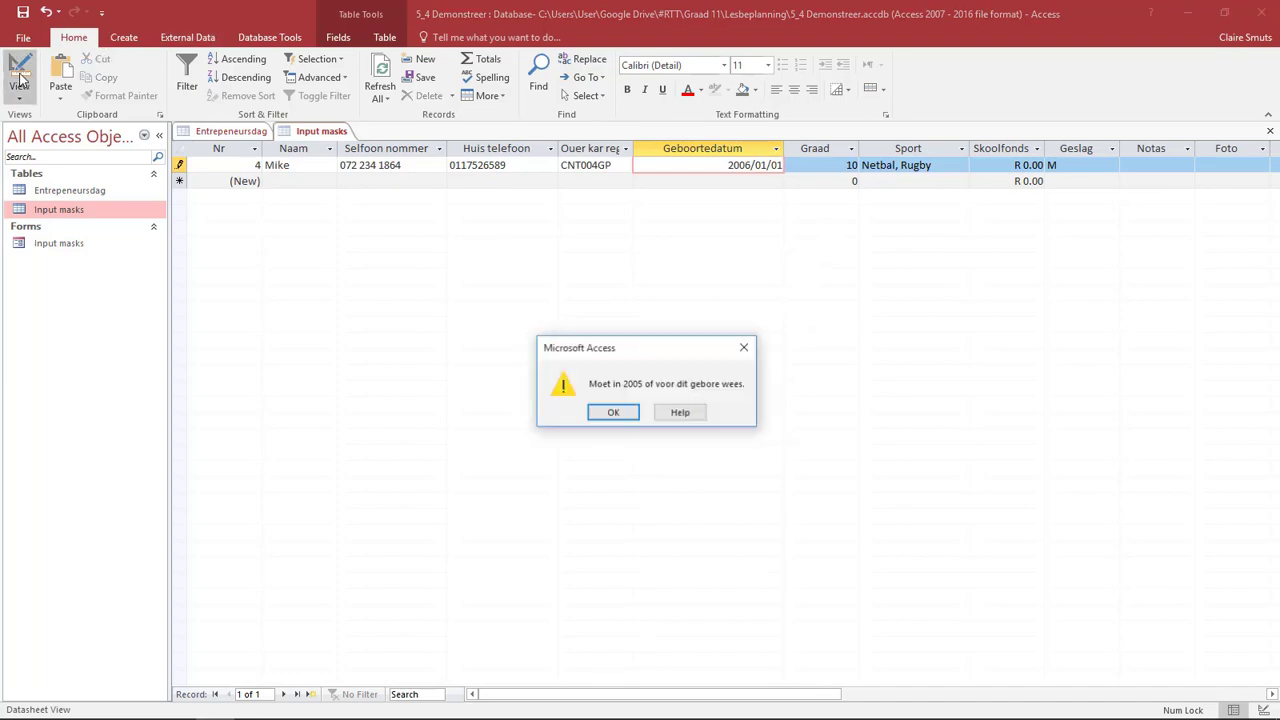
click(610, 415)
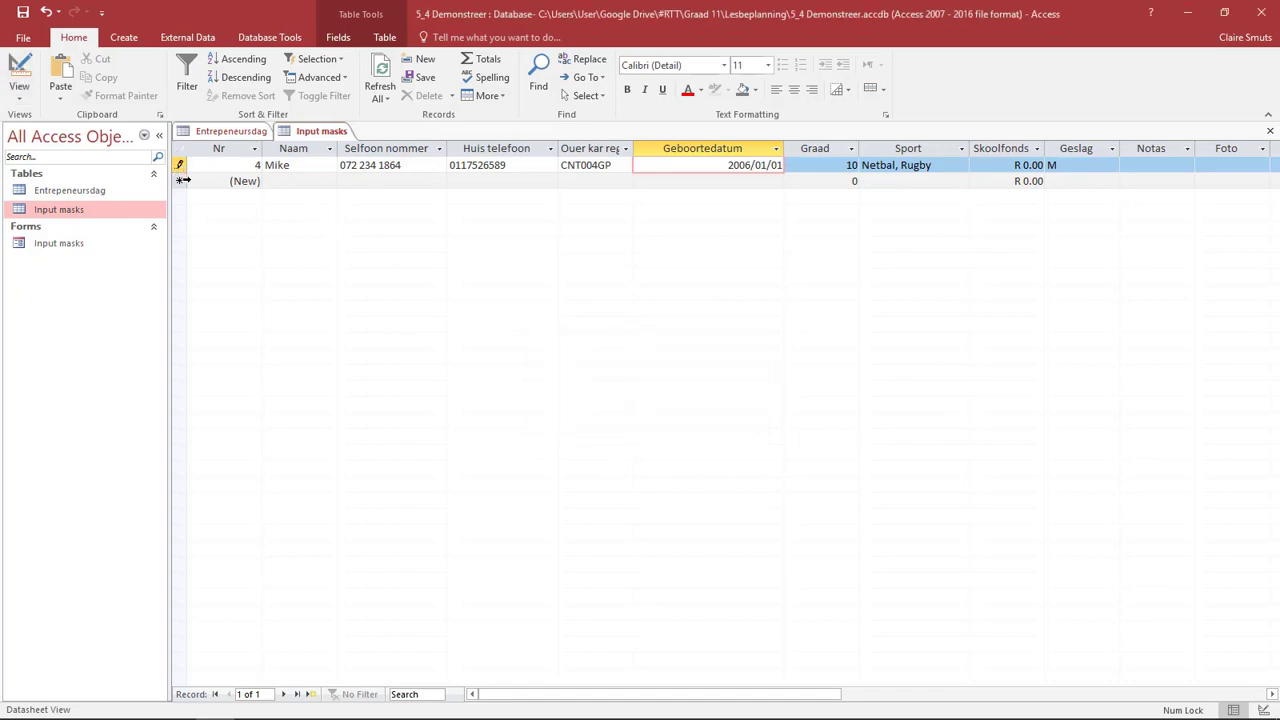
- Undo the test date entry in Geboortedatum and return the Input masks table to Design view
click(45, 14)
click(45, 14)
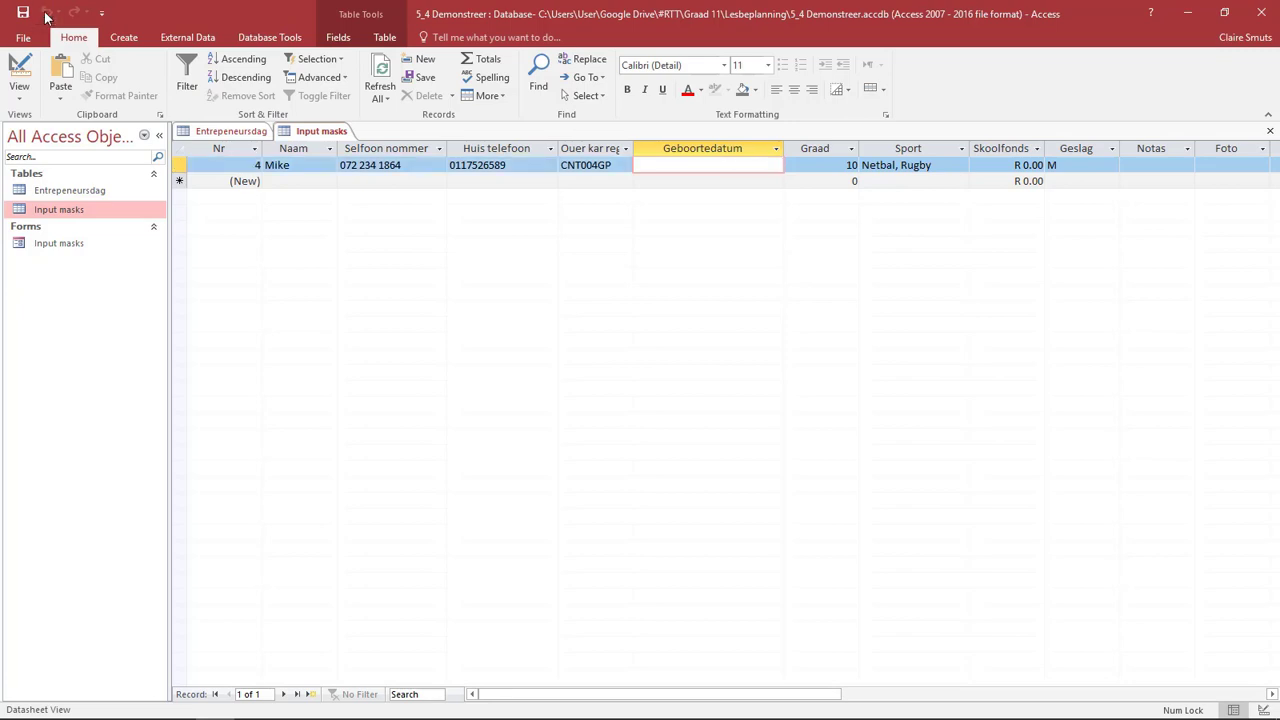
click(24, 66)
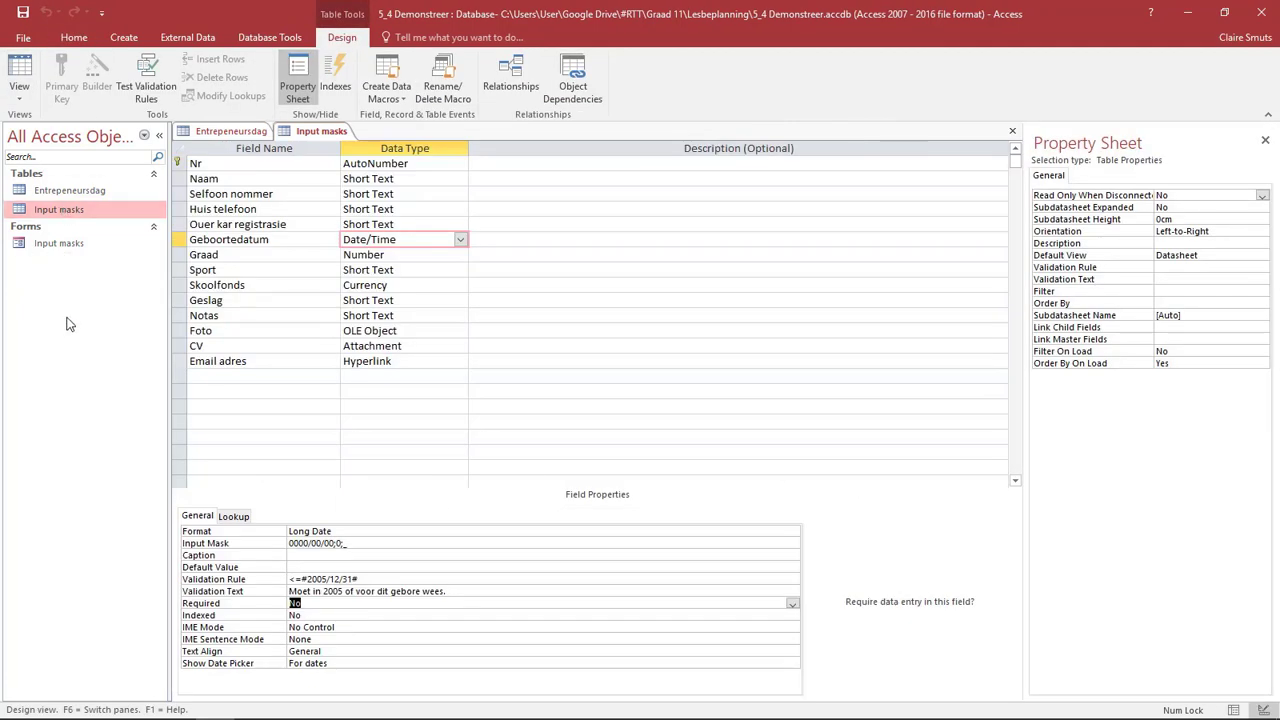